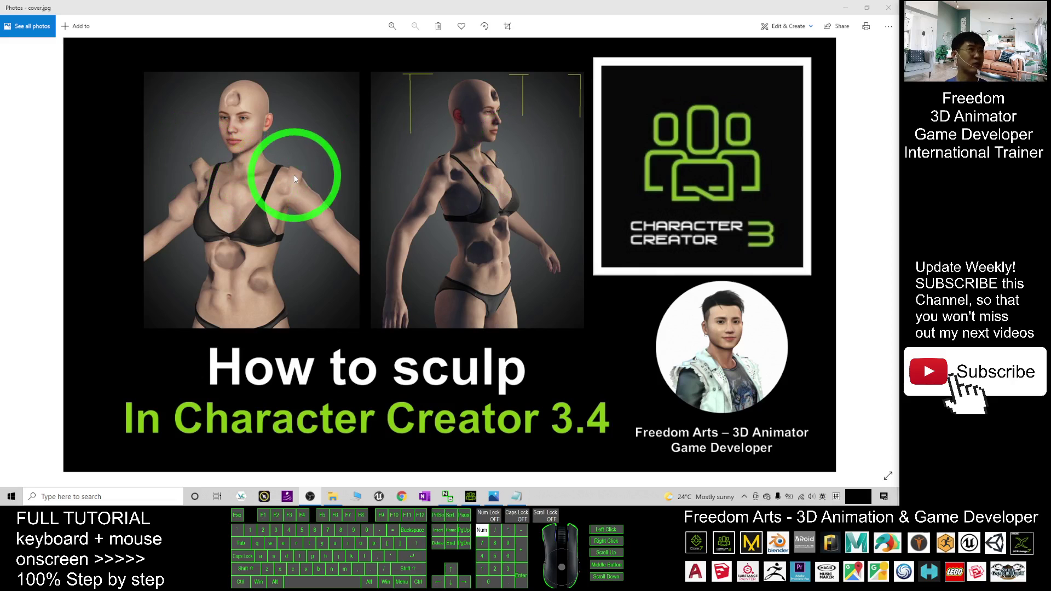
- Switch to Character Creator 3 and select the CC3_Base_Plus avatar in the scene list
left_click(471, 496)
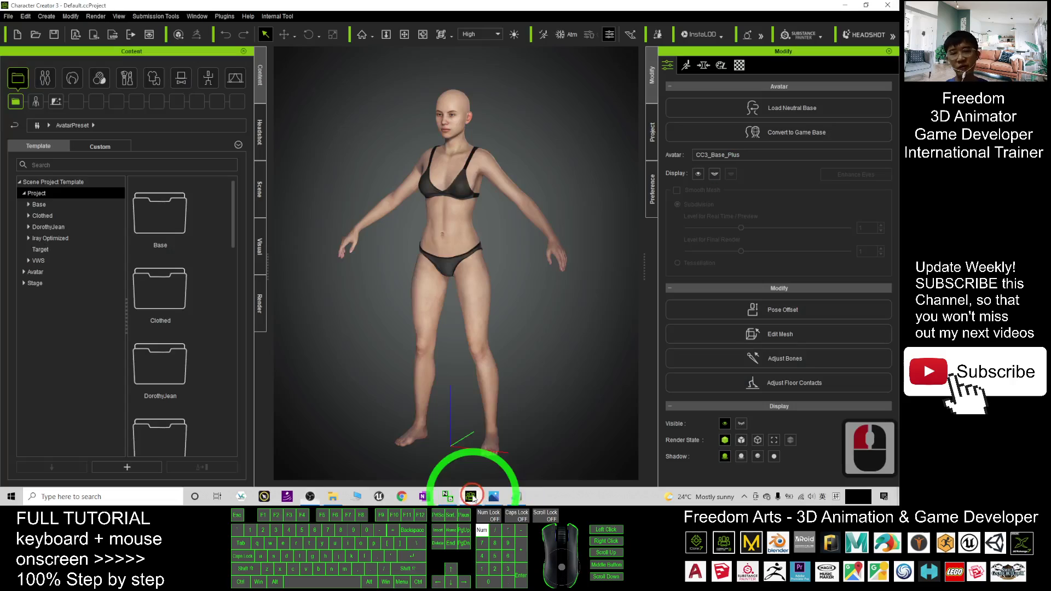
scroll(480, 223, "up", 3)
scroll(475, 232, "down", 3)
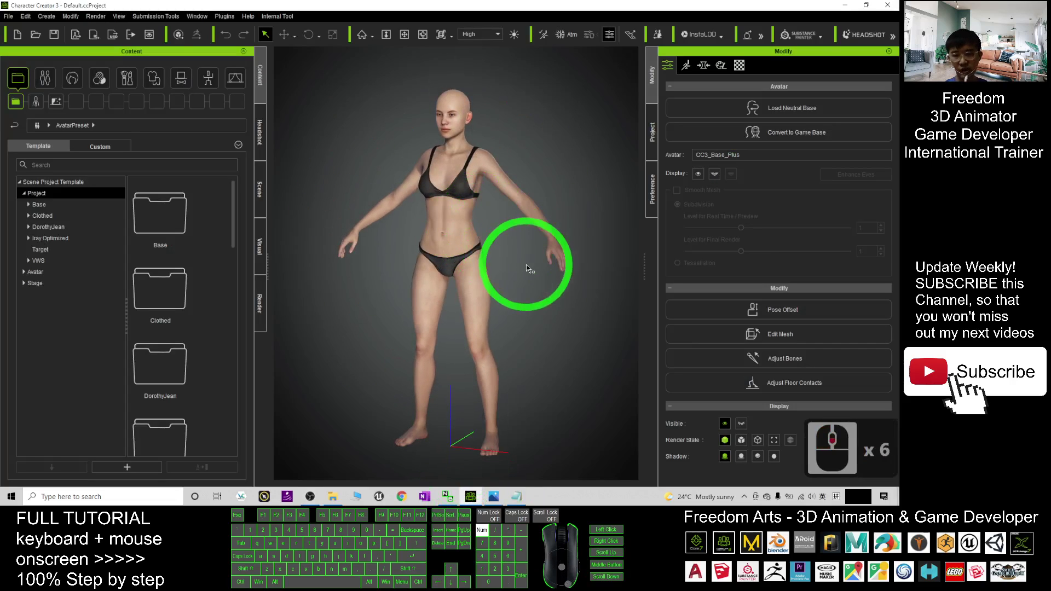
key("c")
left_click_drag(527, 265, 452, 261)
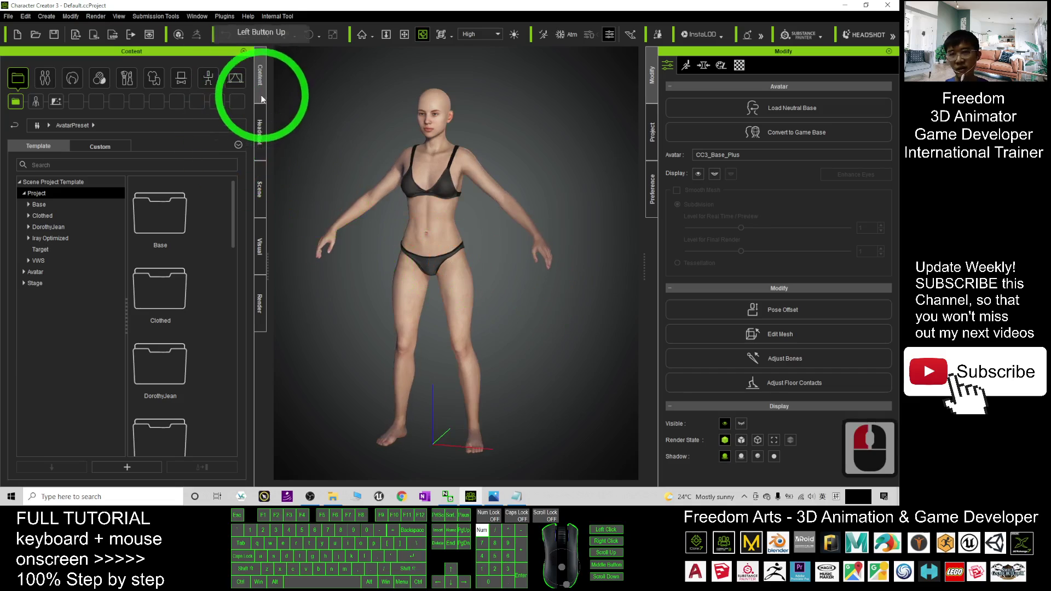
left_click(260, 188)
left_click(102, 120)
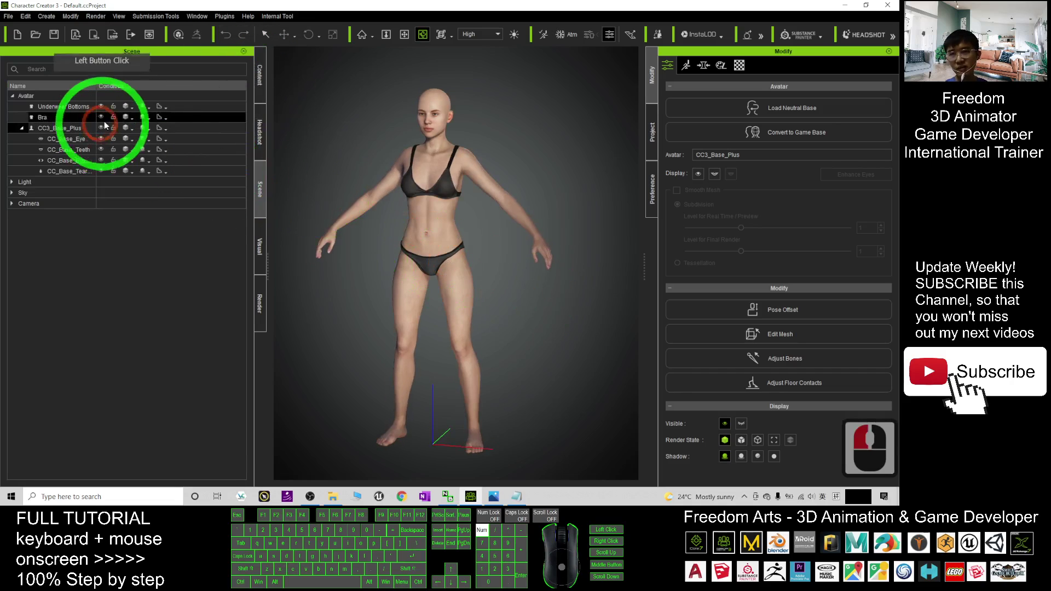
left_click(57, 107)
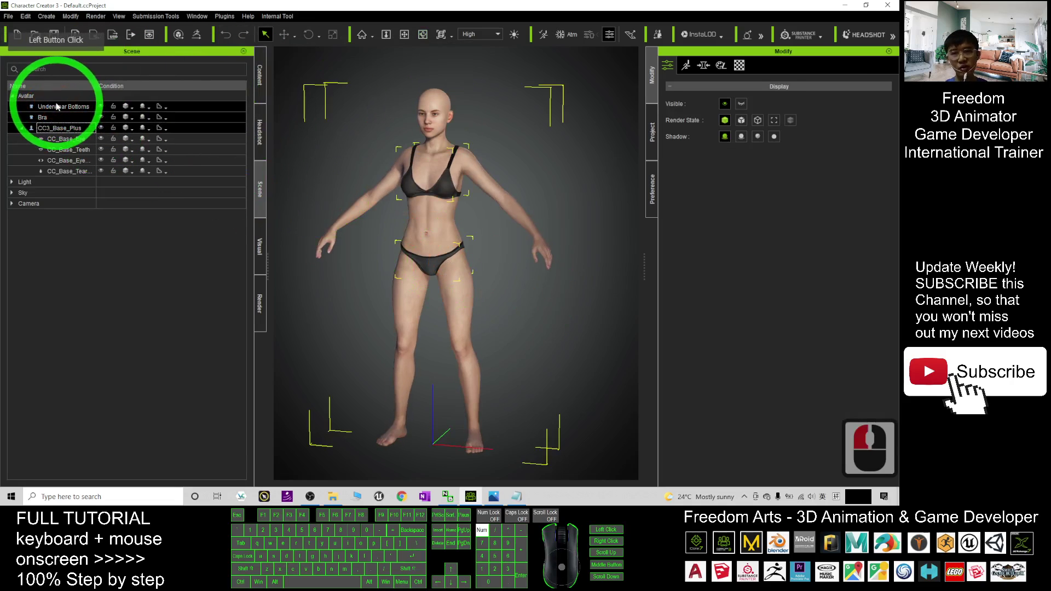
left_click(328, 105)
left_click(137, 128)
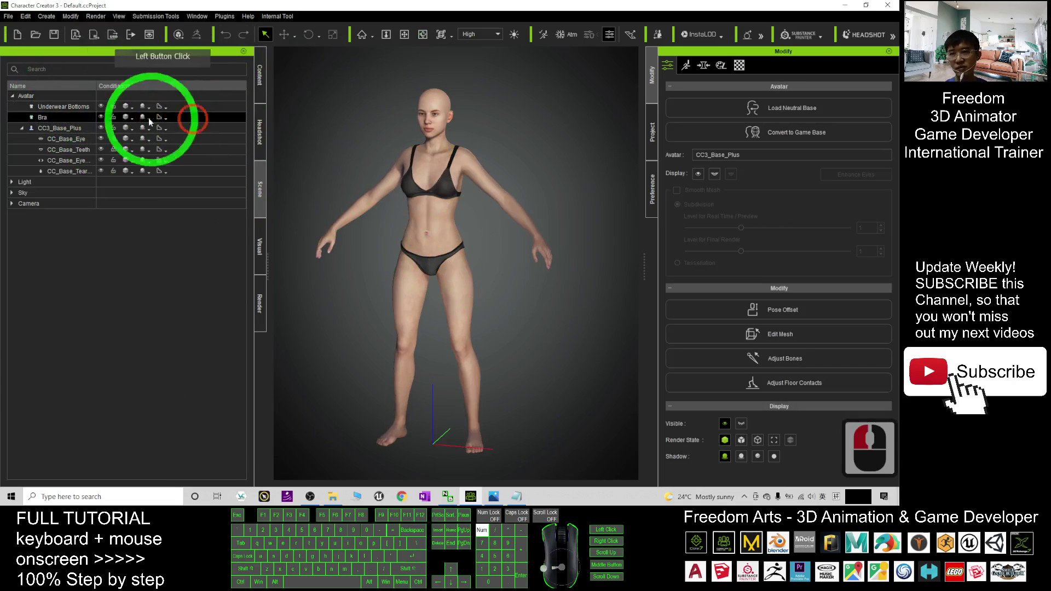
left_click(54, 130)
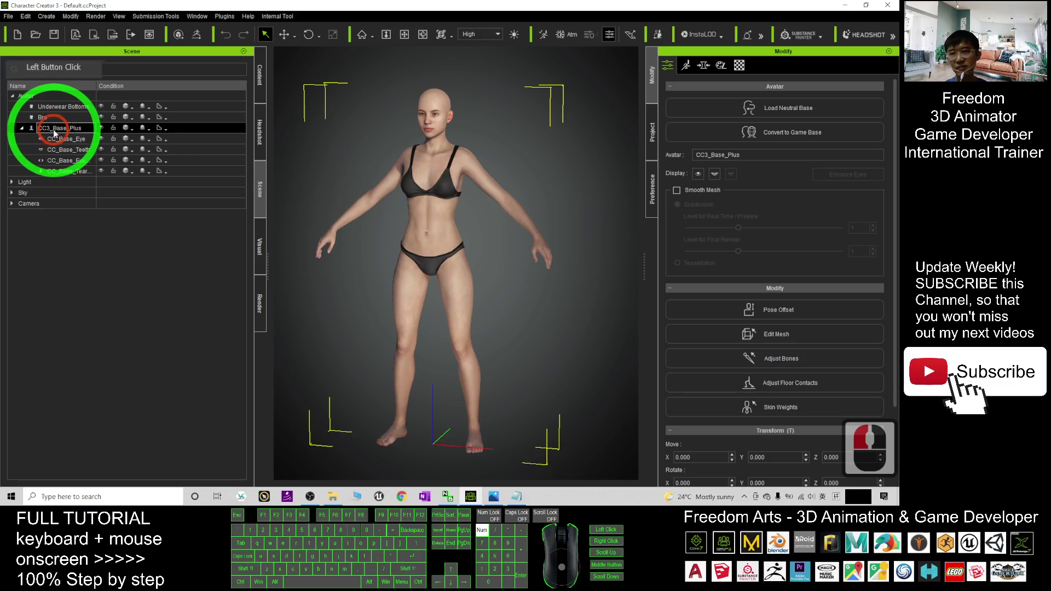
left_click(456, 126)
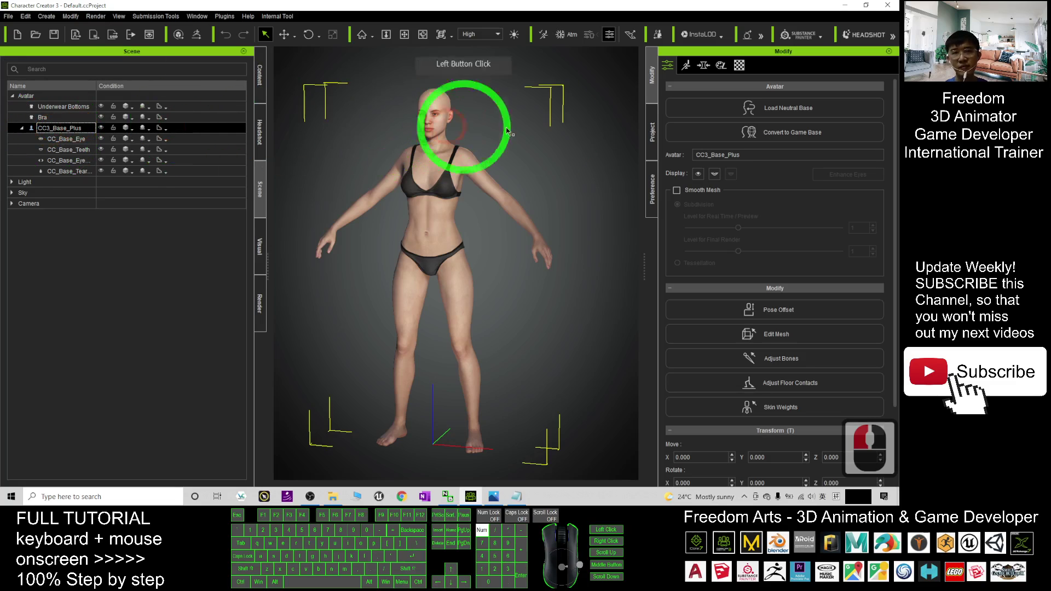
- Start Edit Mesh on the selected avatar and switch it to Sculpt mode
left_click(667, 67)
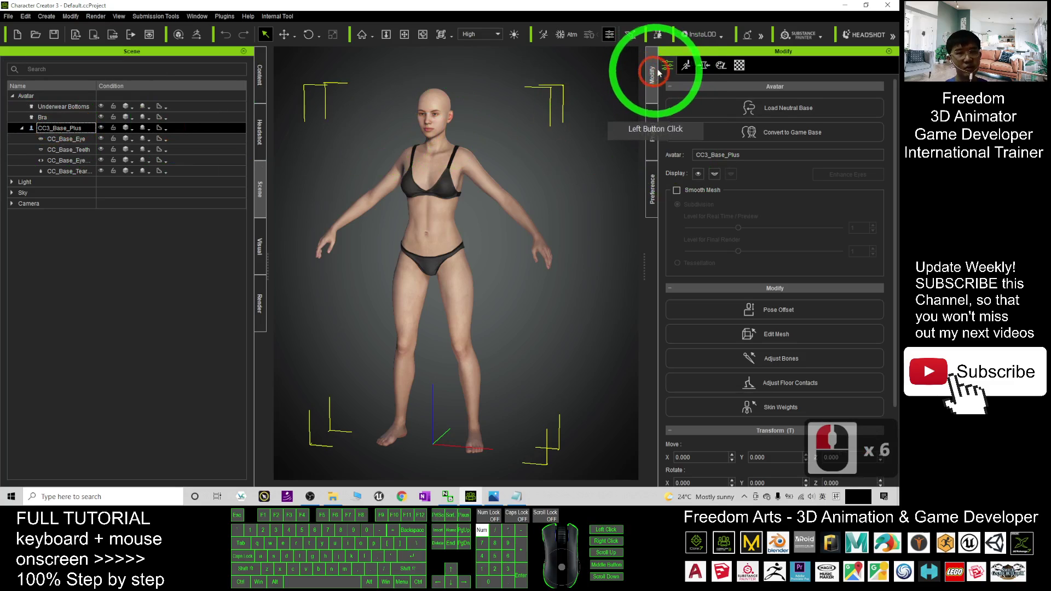
left_click(668, 66)
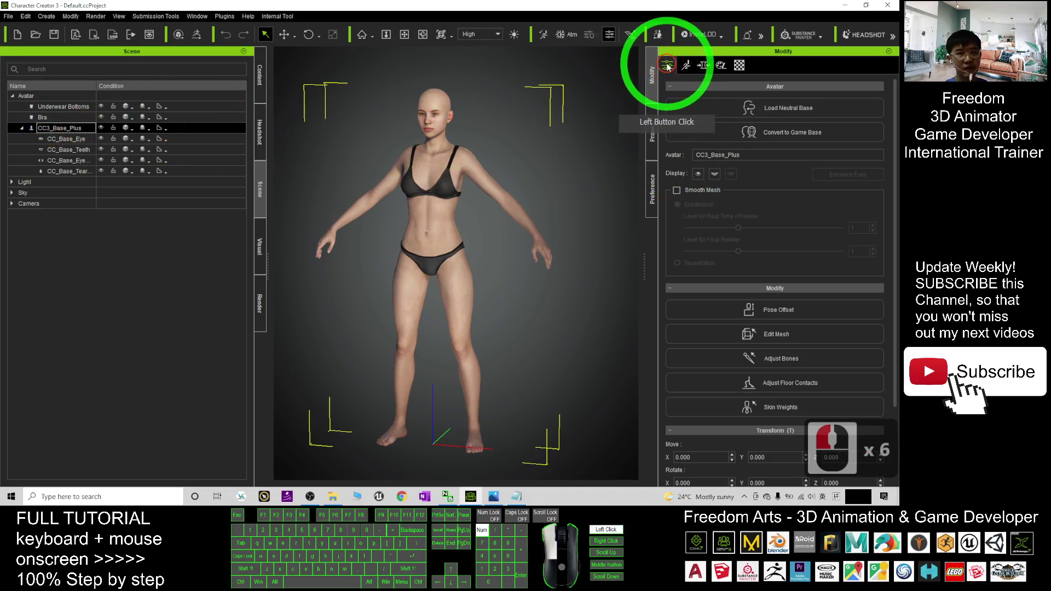
left_click(674, 332)
scroll(560, 186, "up", 10)
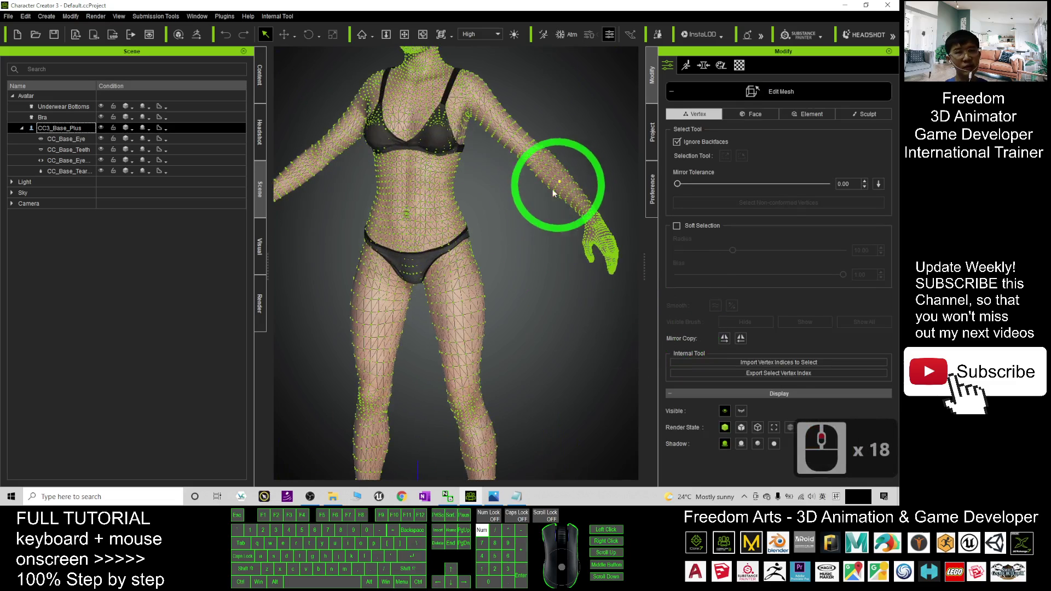
key("x")
mouse_move(552, 190)
left_mouse_down()
mouse_move(516, 277)
mouse_move(488, 292)
left_mouse_up()
key("c")
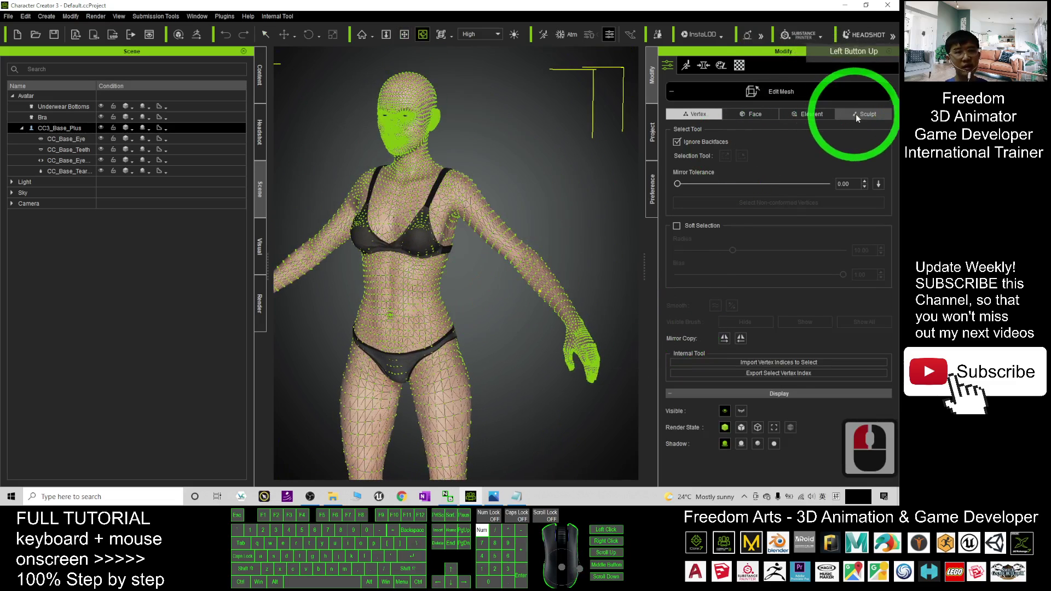
left_click(862, 114)
- Set the sculpt brush intensity to 0.99 and its radius to 34
scroll(512, 157, "up", 5)
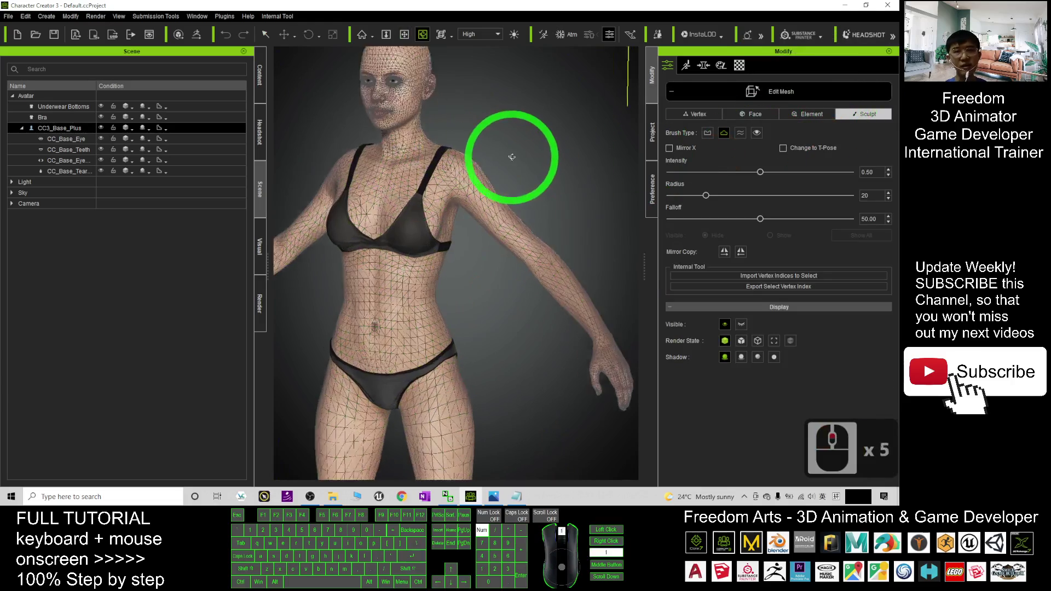
scroll(514, 155, "down", 4)
left_click_drag(515, 154, 494, 147)
scroll(495, 146, "up", 3)
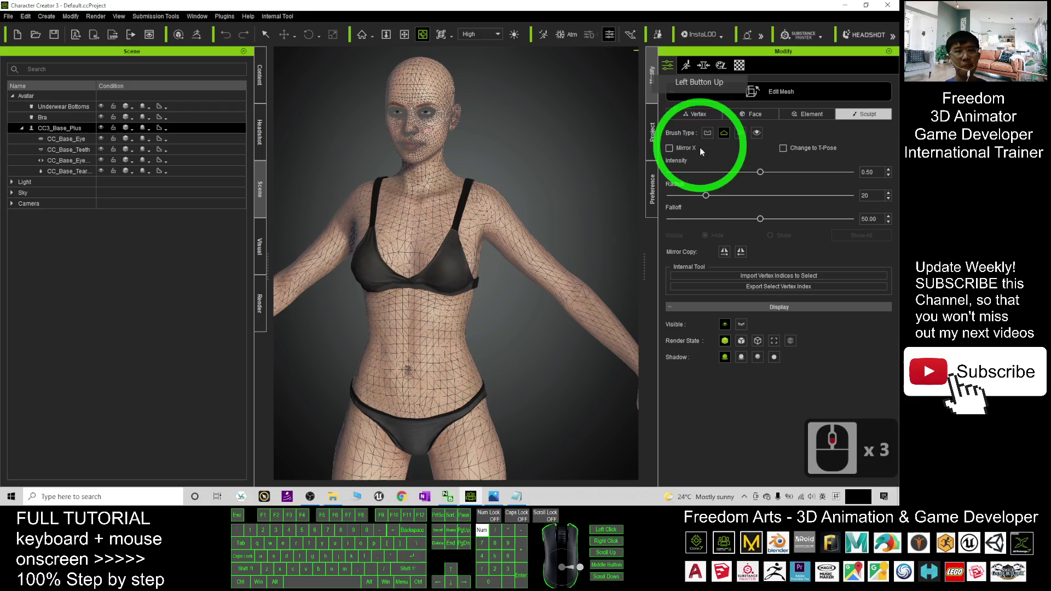
key("q")
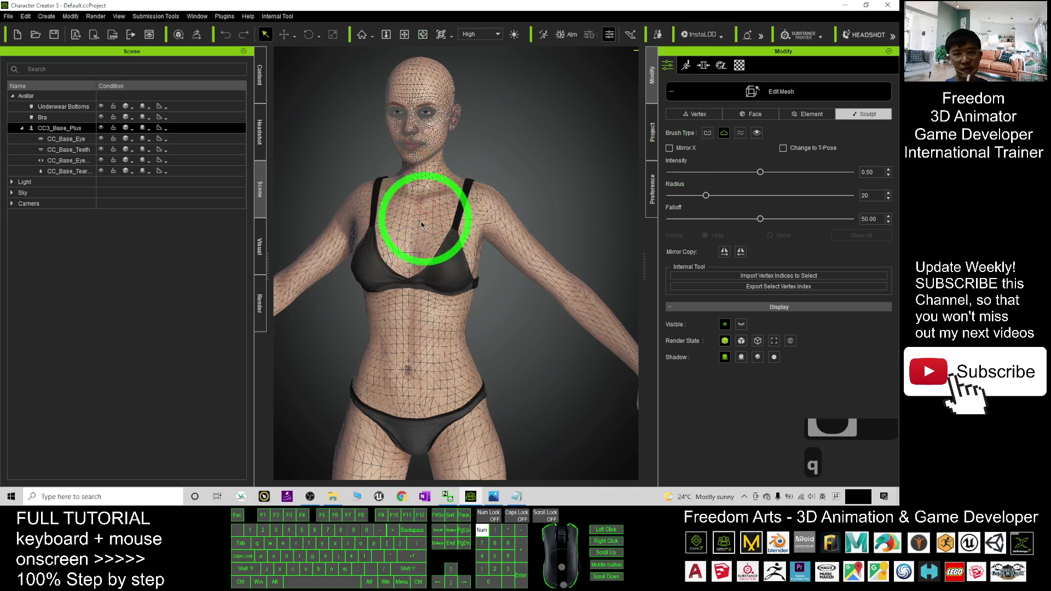
scroll(438, 223, "up", 11)
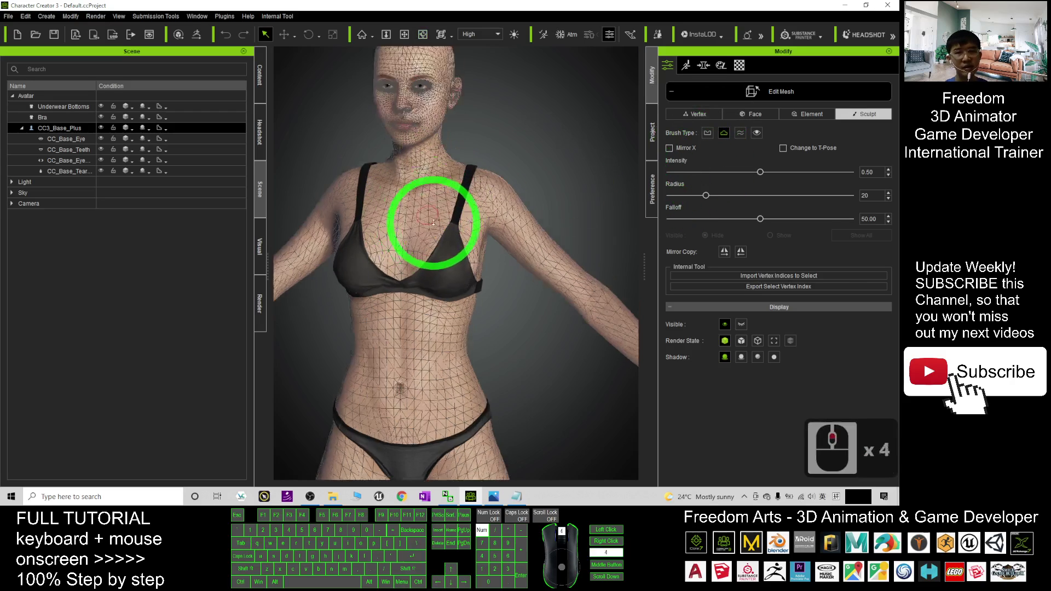
scroll(404, 184, "down", 4)
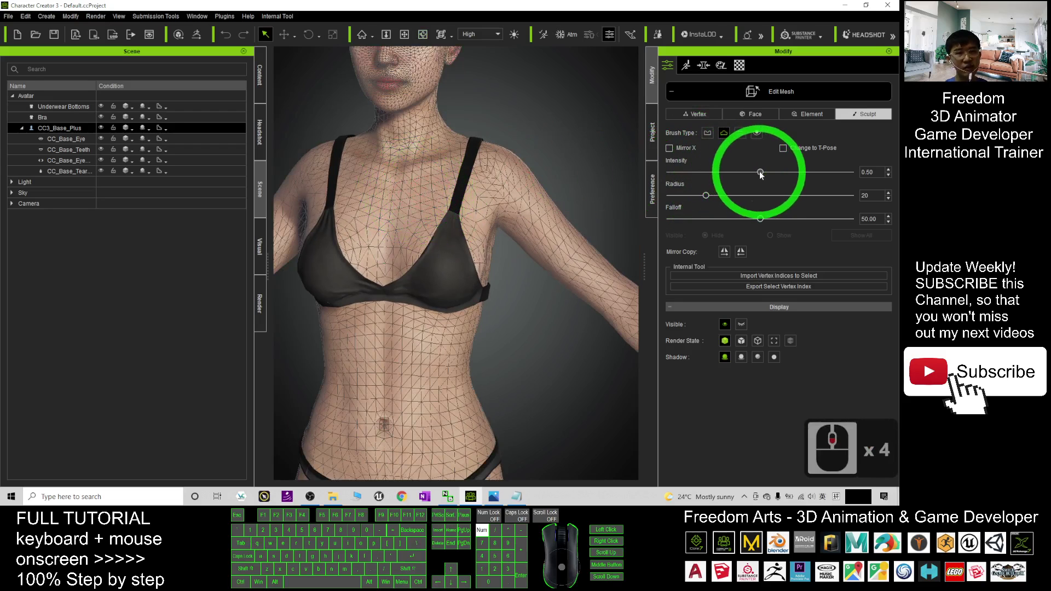
left_click_drag(761, 174, 848, 173)
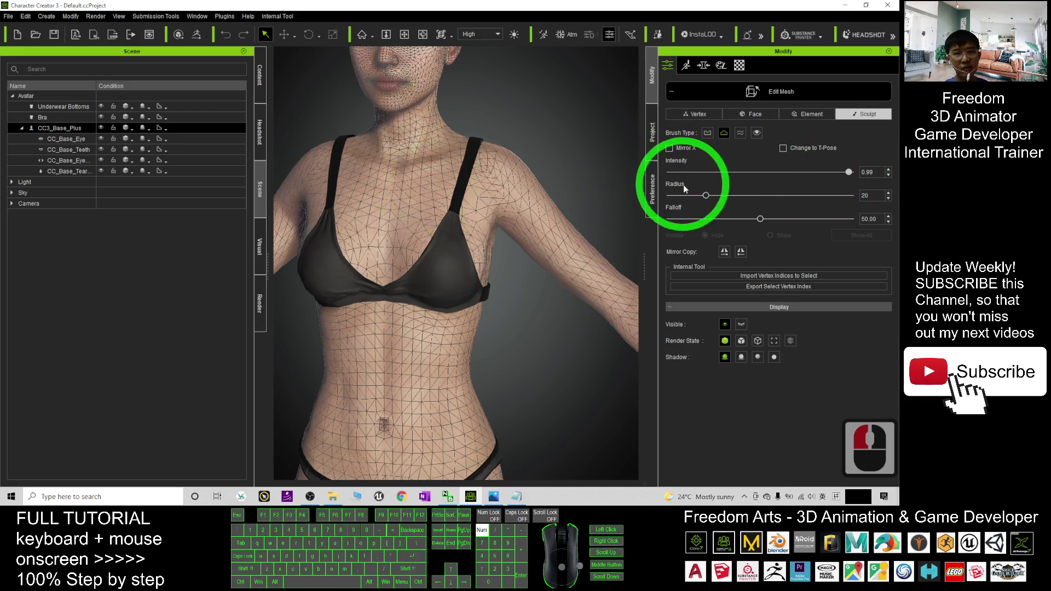
left_click_drag(706, 196, 731, 195)
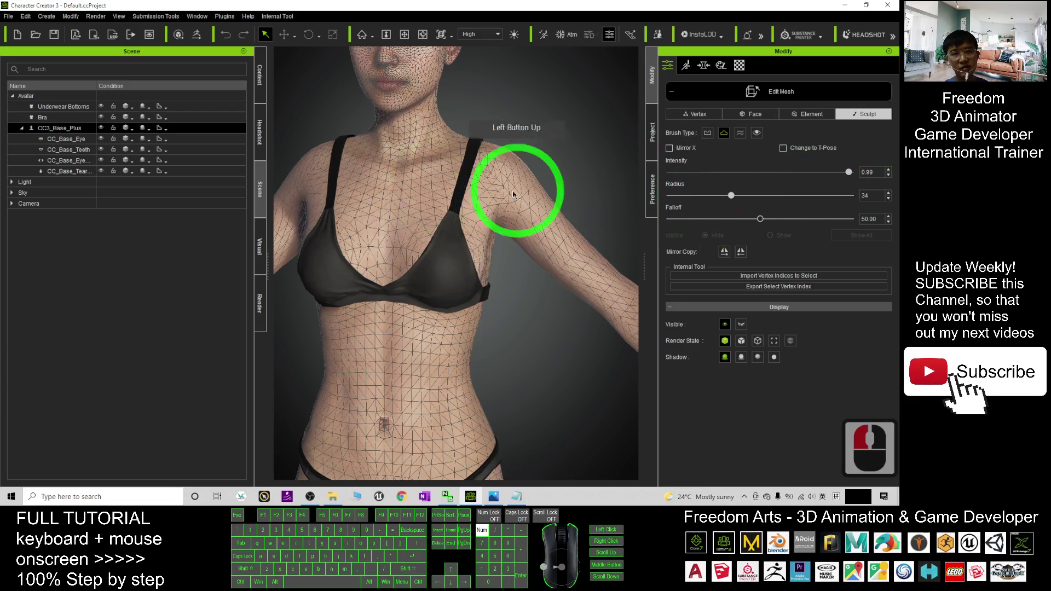
- Sculpt the upper chest beside the avatar's left bra strap outward with the raising brush and check it from other angles
left_click_drag(421, 199, 433, 194)
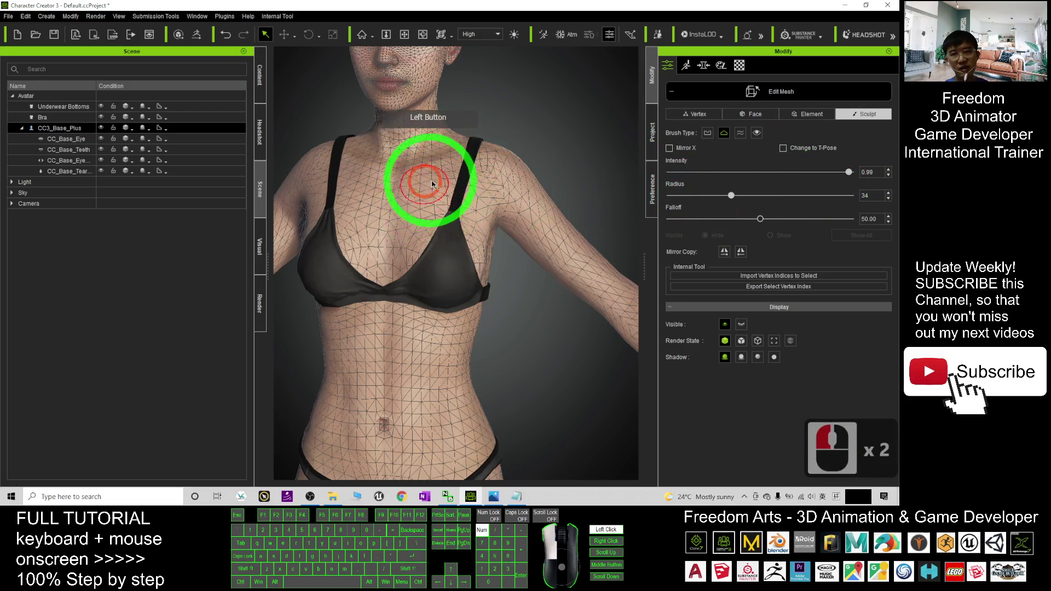
key("c")
left_click_drag(343, 286, 592, 316)
left_click_drag(570, 260, 467, 190)
left_click_drag(533, 216, 400, 211)
- Choose the brush that pushes the surface inward and sculpt a dent in the avatar's upper right chest
key("q")
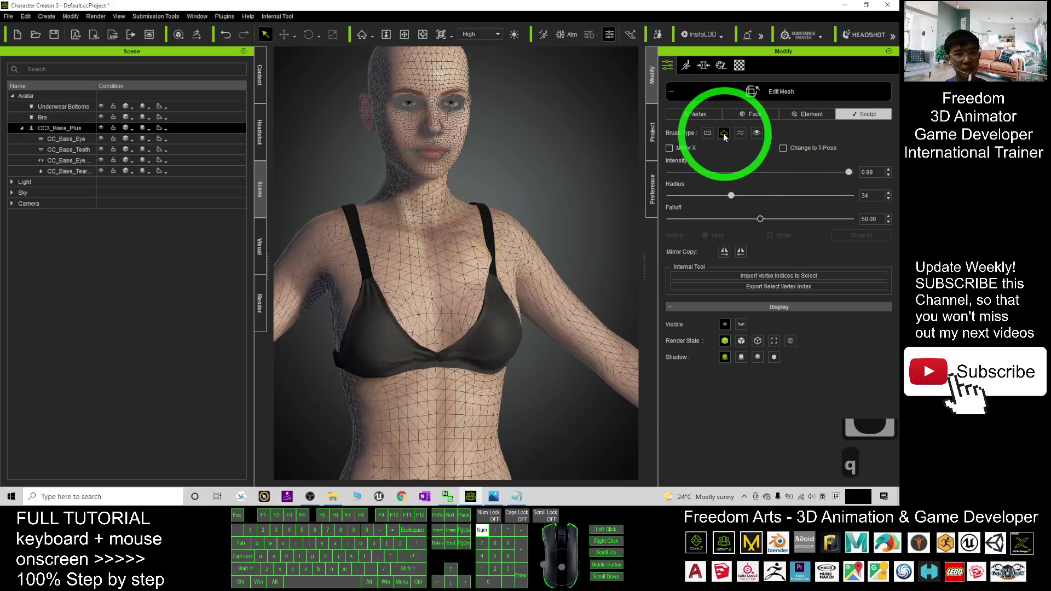
left_click(707, 132)
left_click(389, 247)
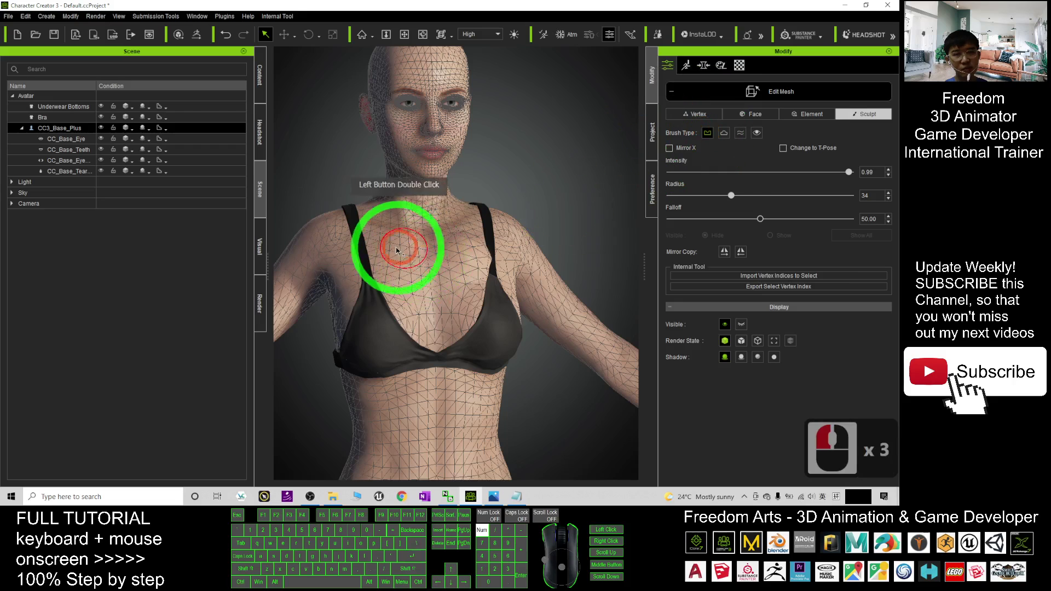
left_click(387, 244)
left_click(387, 244)
left_click(387, 244)
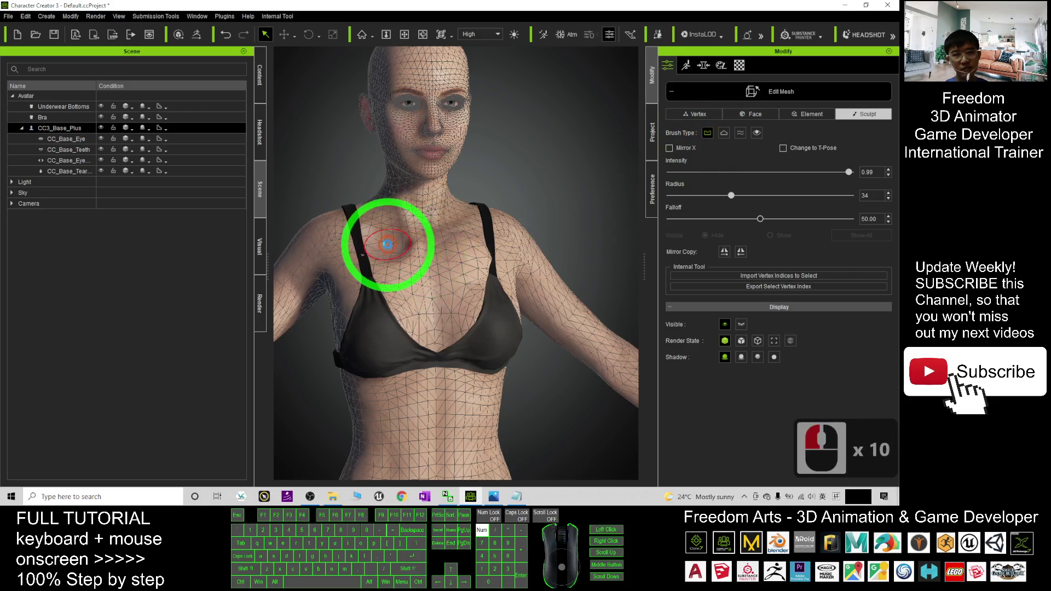
left_click(387, 244)
left_click(387, 244)
left_click(385, 245)
left_click(380, 246)
- Choose the brush that raises the surface and sculpt a bulge on the front of the avatar's left upper arm
key("c")
mouse_move(458, 287)
left_mouse_down()
mouse_move(495, 291)
mouse_move(345, 298)
mouse_move(450, 282)
left_mouse_up()
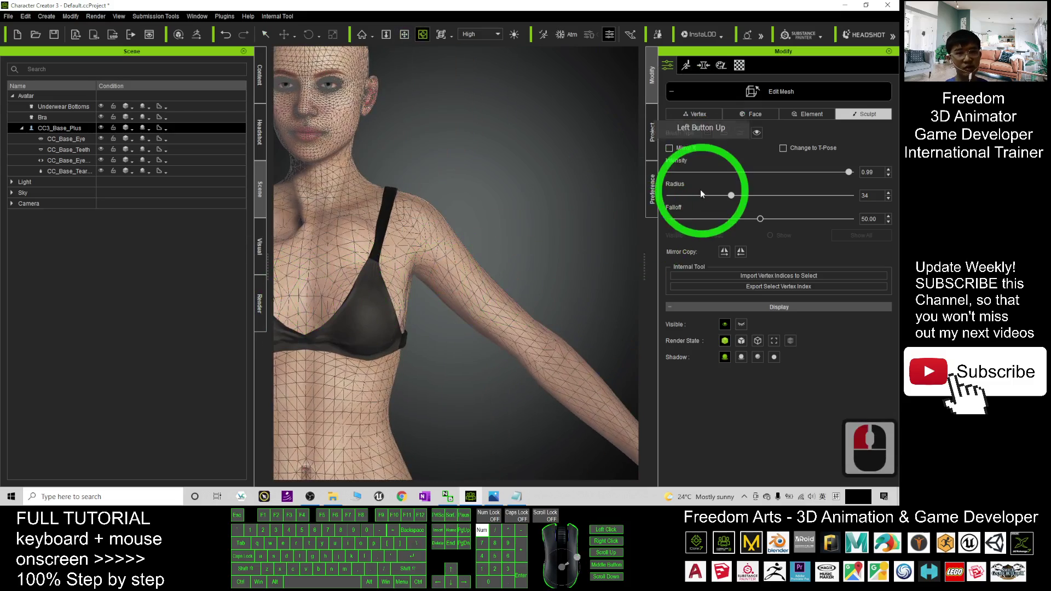
left_click(724, 136)
left_click(510, 294)
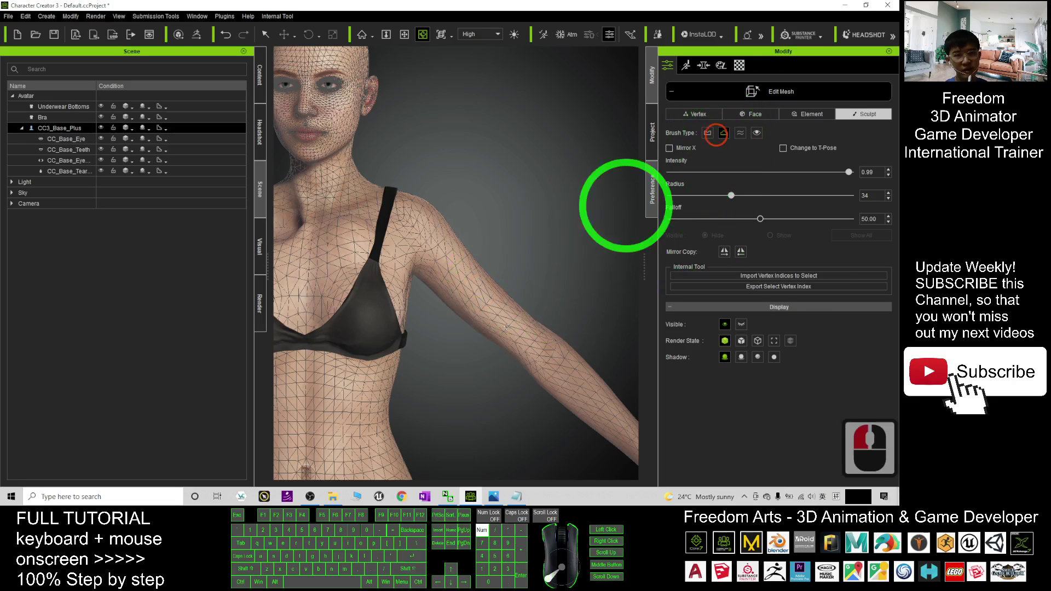
left_click(474, 306)
left_click(474, 297)
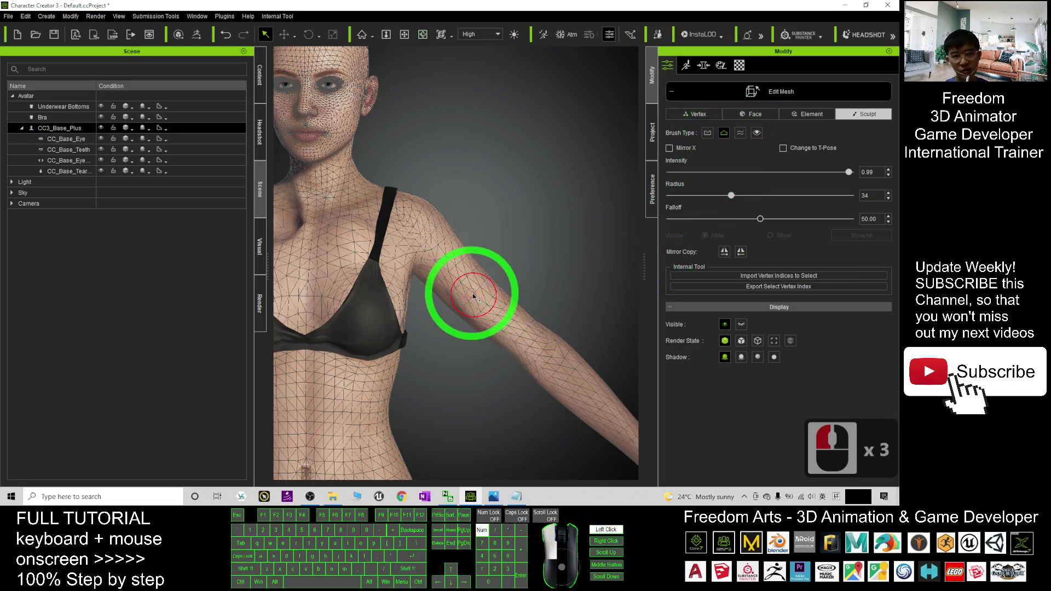
left_click(499, 306)
left_click(496, 307)
left_click(479, 310)
- Build up the same upper arm further with raising strokes from the side, and inspect the result on the whole torso
key("c")
mouse_move(533, 243)
left_mouse_down()
mouse_move(295, 294)
mouse_move(300, 286)
left_mouse_up()
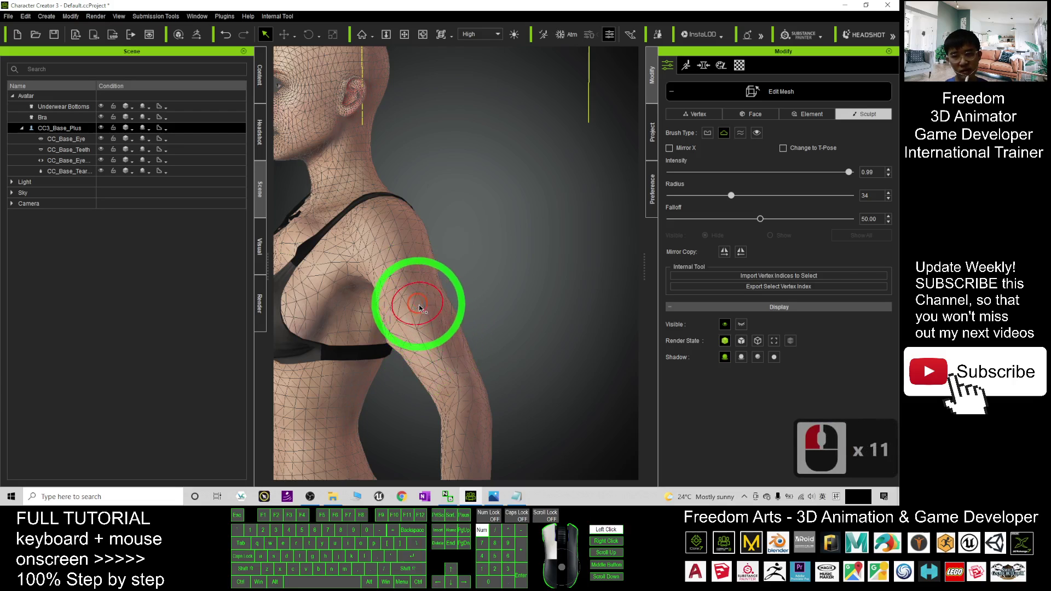
left_click(408, 322)
left_click(353, 389)
key("c")
mouse_move(364, 389)
left_mouse_down()
mouse_move(558, 376)
mouse_move(395, 394)
mouse_move(402, 389)
left_mouse_up()
scroll(427, 390, "down", 4)
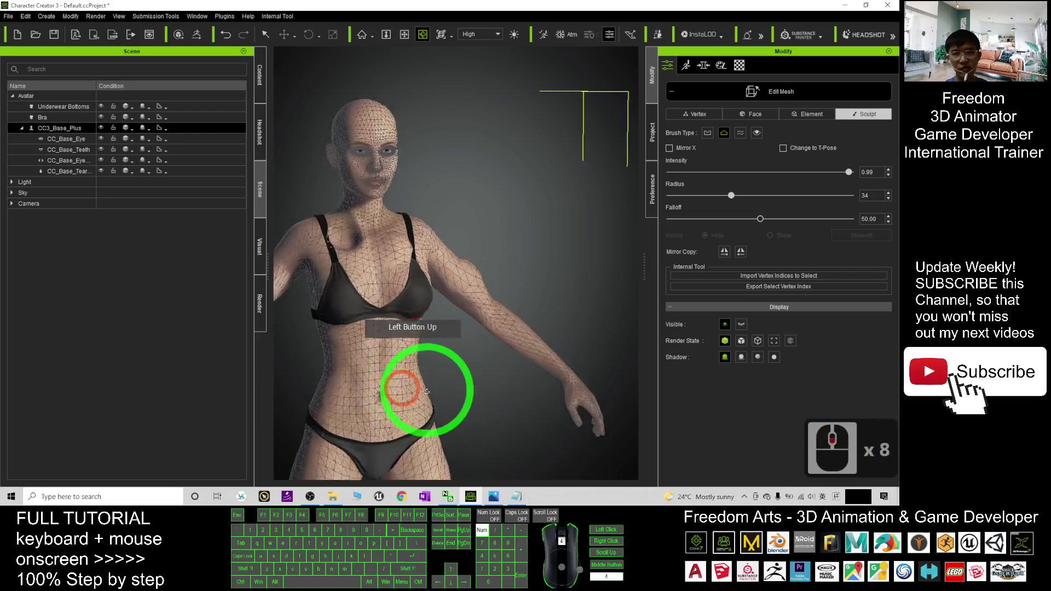
scroll(460, 180, "down", 5)
- Set the brush intensity to 0.23 and apply gentle raising strokes to the avatar's forehead
key("x")
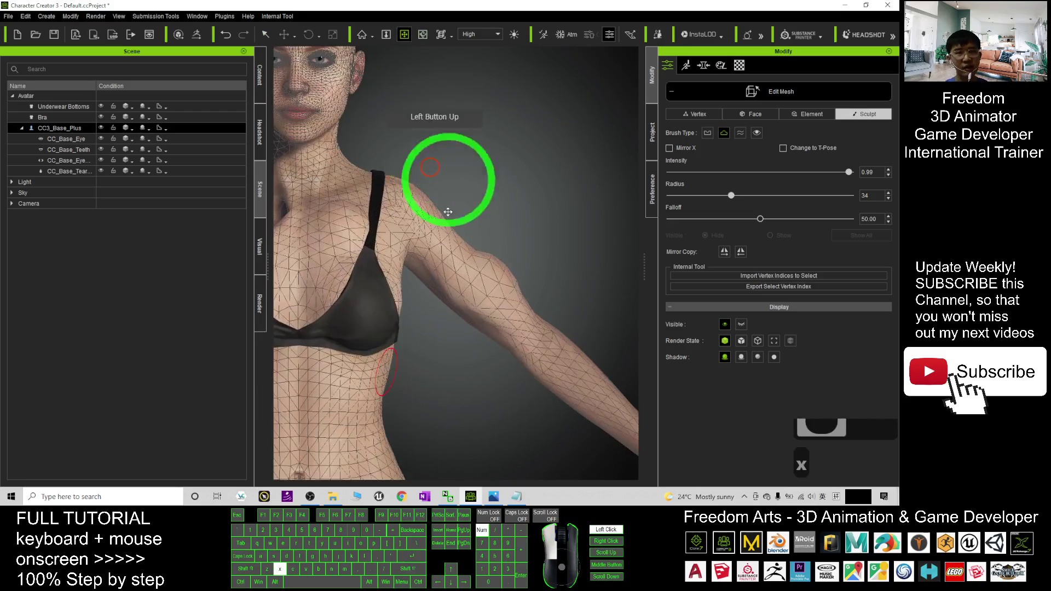
left_click_drag(448, 212, 496, 455)
key("c")
left_click_drag(427, 382, 402, 383)
left_click_drag(849, 173, 711, 173)
key("q")
scroll(306, 268, "up", 2)
left_click(329, 291)
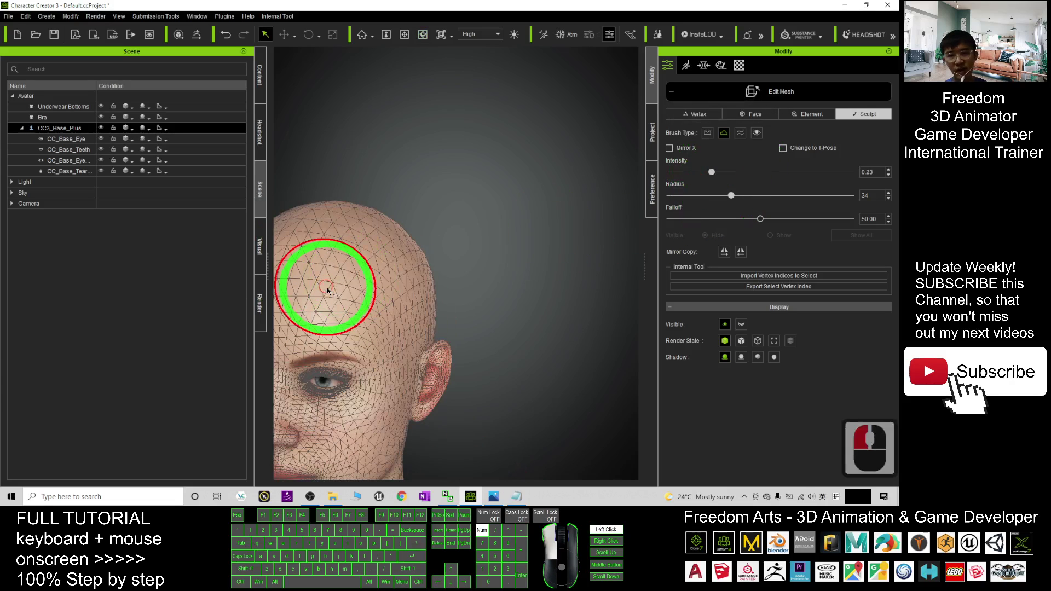
left_click(328, 291)
left_click(327, 291)
left_click(328, 291)
- Sculpt a small dent into the forehead with the inward-pushing brush at intensity 1.00 and radius 14
key("c")
left_click_drag(339, 318, 602, 321)
key("q")
left_click_drag(521, 252, 406, 290)
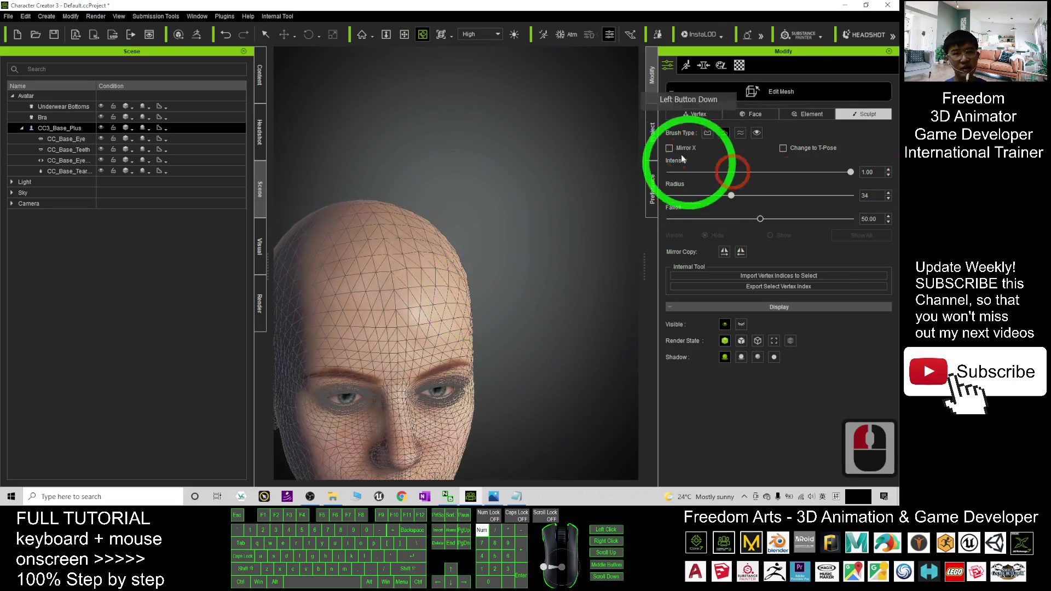
double_click(706, 135)
left_click(363, 305)
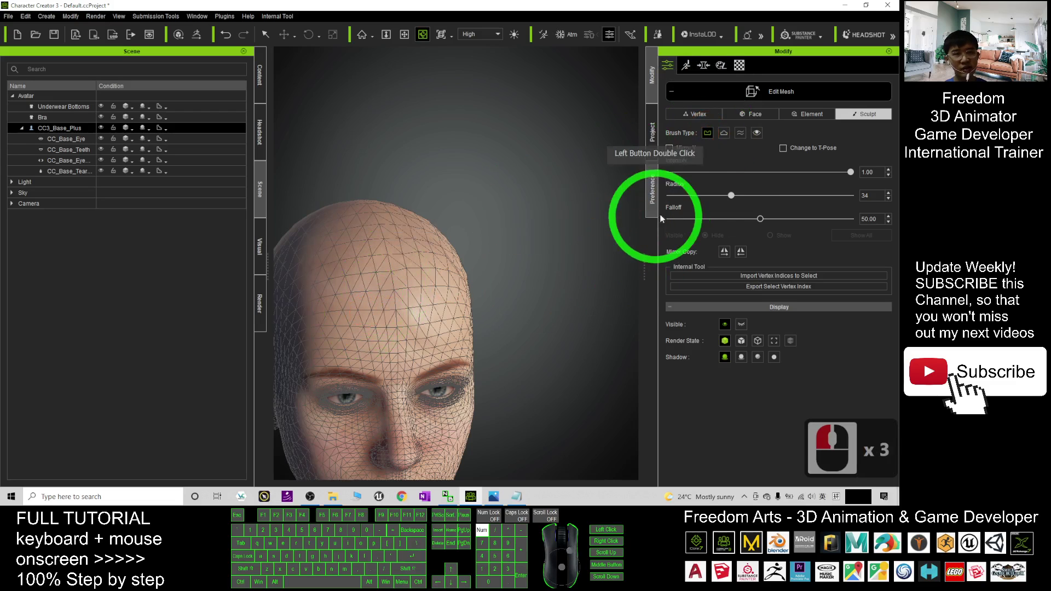
left_click_drag(731, 196, 708, 196)
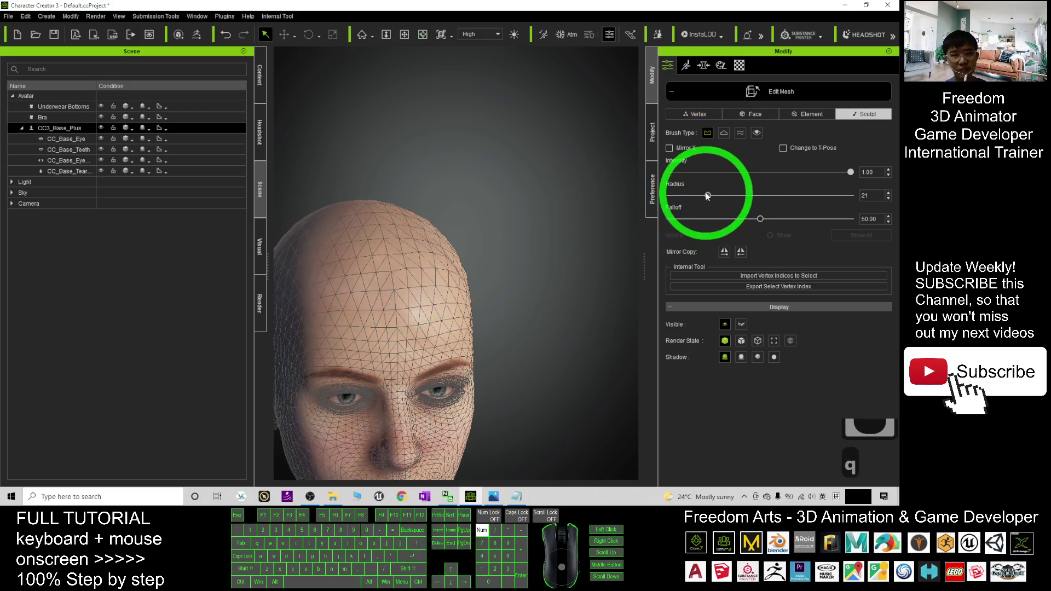
mouse_move(708, 196)
left_mouse_down()
mouse_move(681, 195)
mouse_move(695, 195)
left_mouse_up()
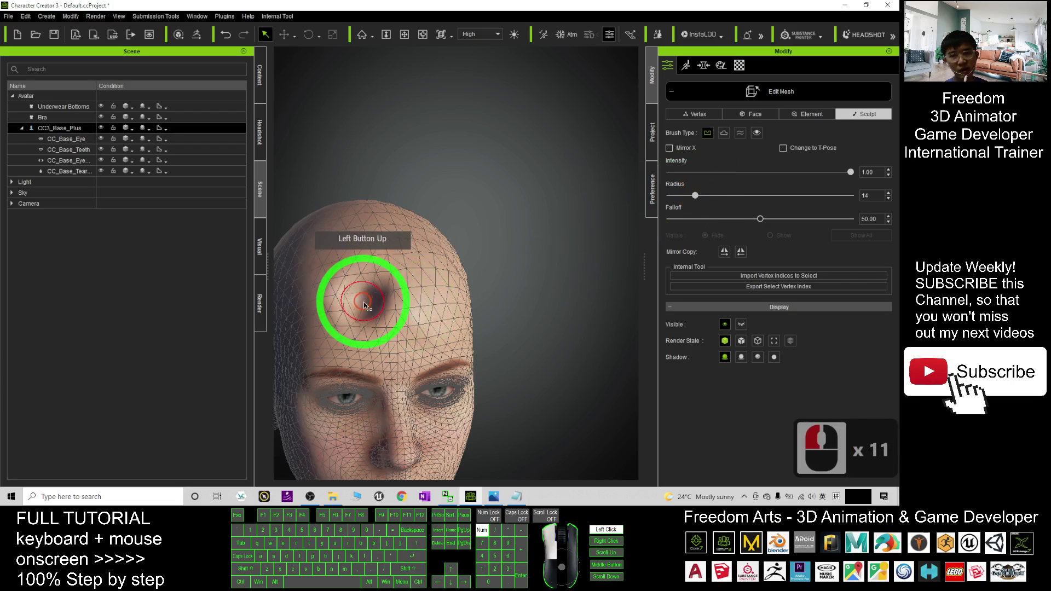
left_click_drag(368, 302, 540, 317)
scroll(540, 317, "down", 3)
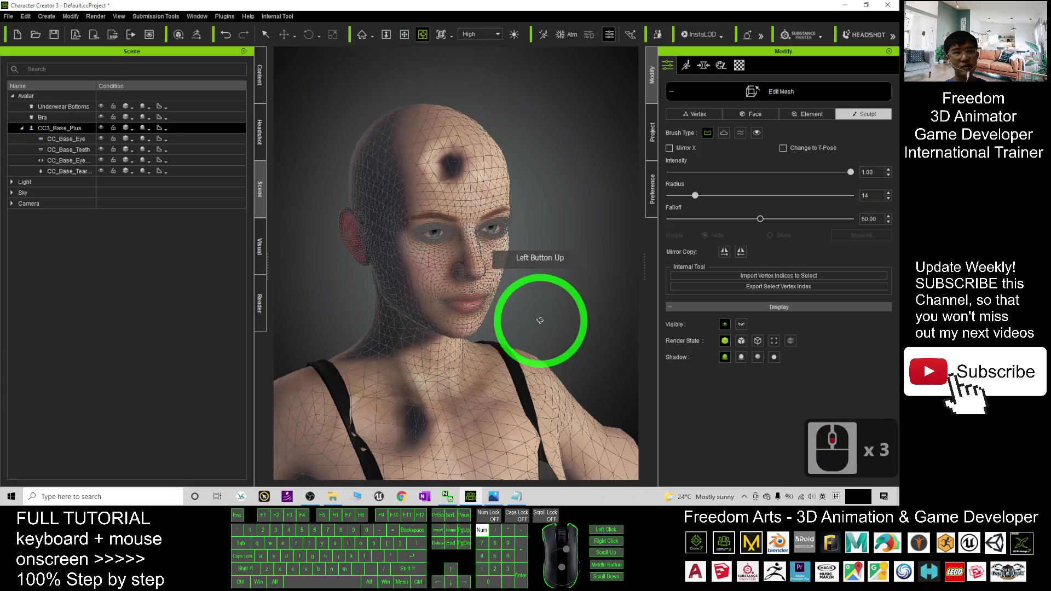
- Exit mesh editing and inspect the sculpted avatar's head, torso and arms from several angles
left_click(771, 93)
left_click_drag(563, 157, 552, 338)
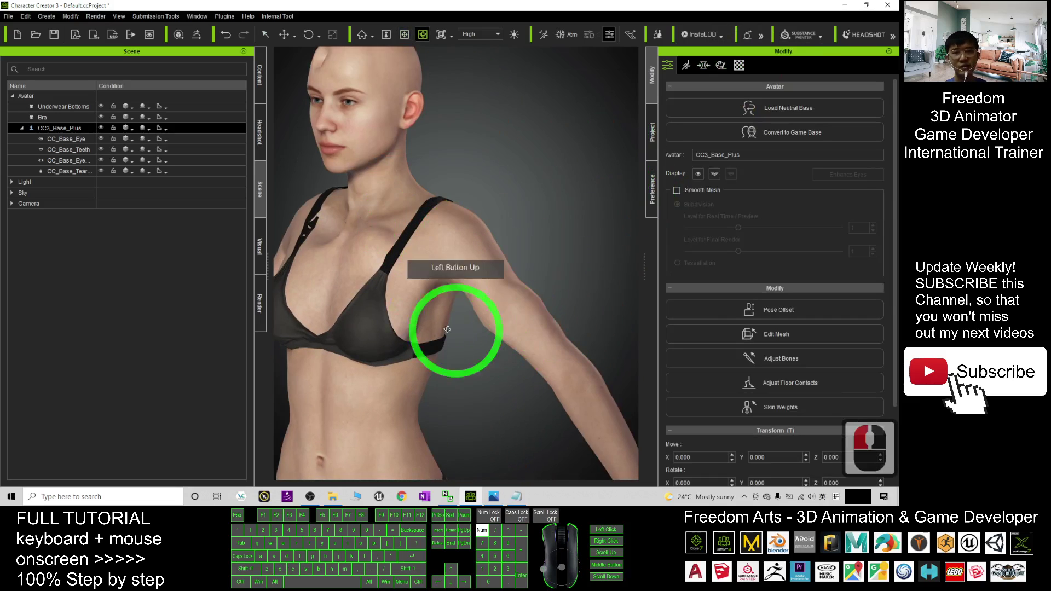
left_click_drag(455, 333, 657, 344)
key("x")
left_click_drag(523, 287, 542, 347)
left_click_drag(589, 247, 471, 242)
key("c")
scroll(481, 321, "down", 15)
key("x")
left_click_drag(480, 321, 472, 256)
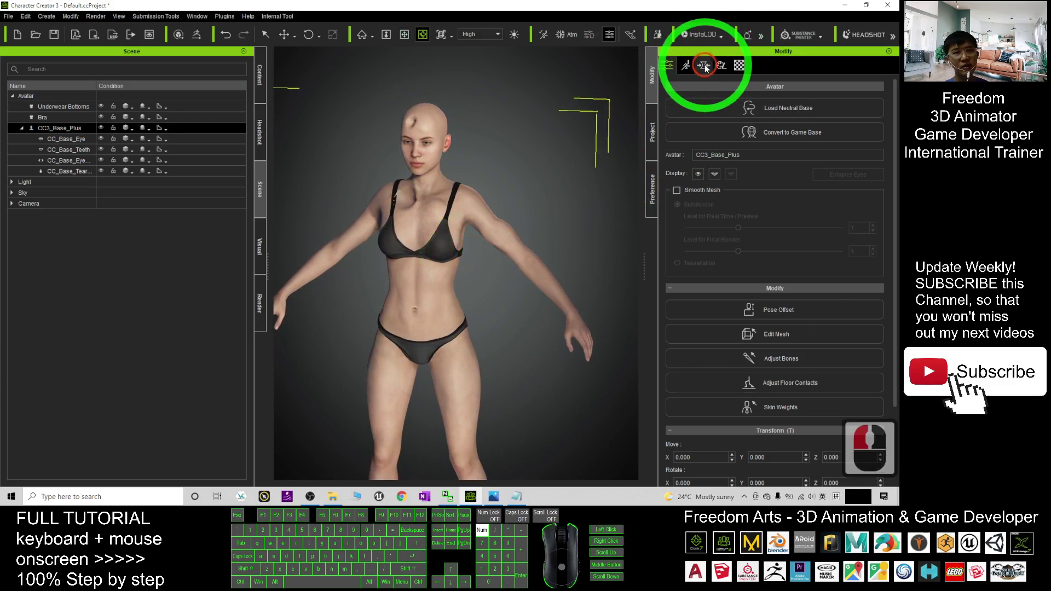
- Show the currently used morphs, reset them, and inspect the sculpted body from different sides
left_click(704, 66)
left_click(710, 90)
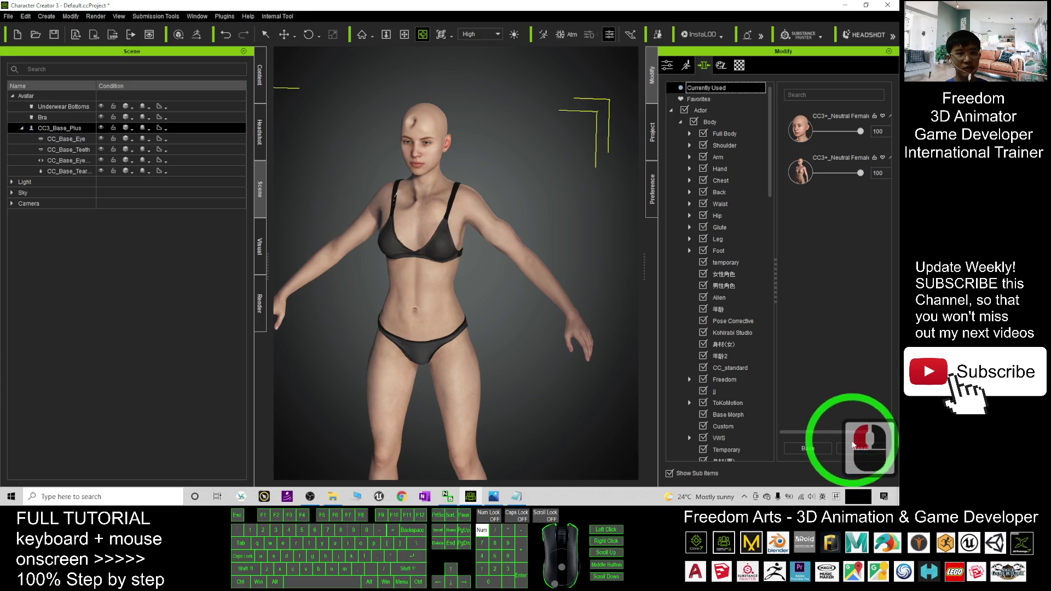
left_click(857, 450)
scroll(470, 235, "up", 20)
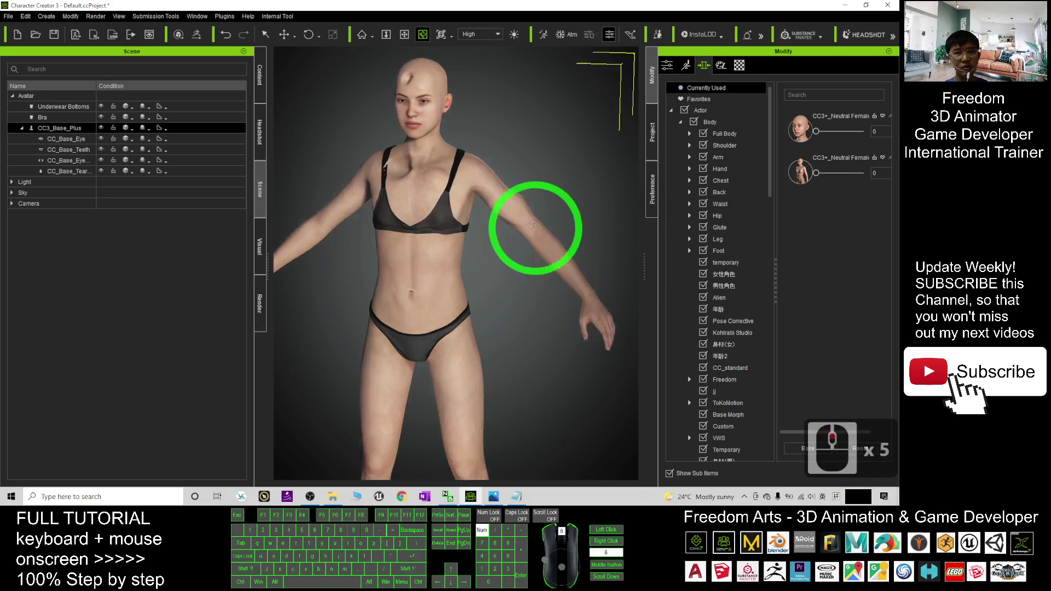
left_click_drag(454, 323, 595, 324)
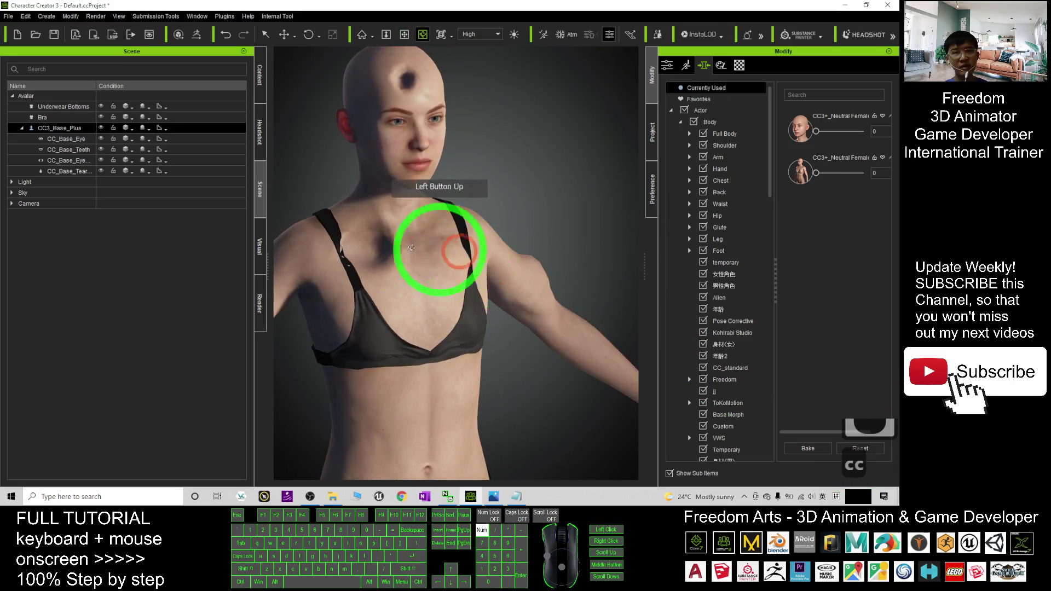
key("x")
left_click_drag(581, 228, 34, 19)
scroll(516, 236, "down", 7)
left_click_drag(551, 176, 5, 85)
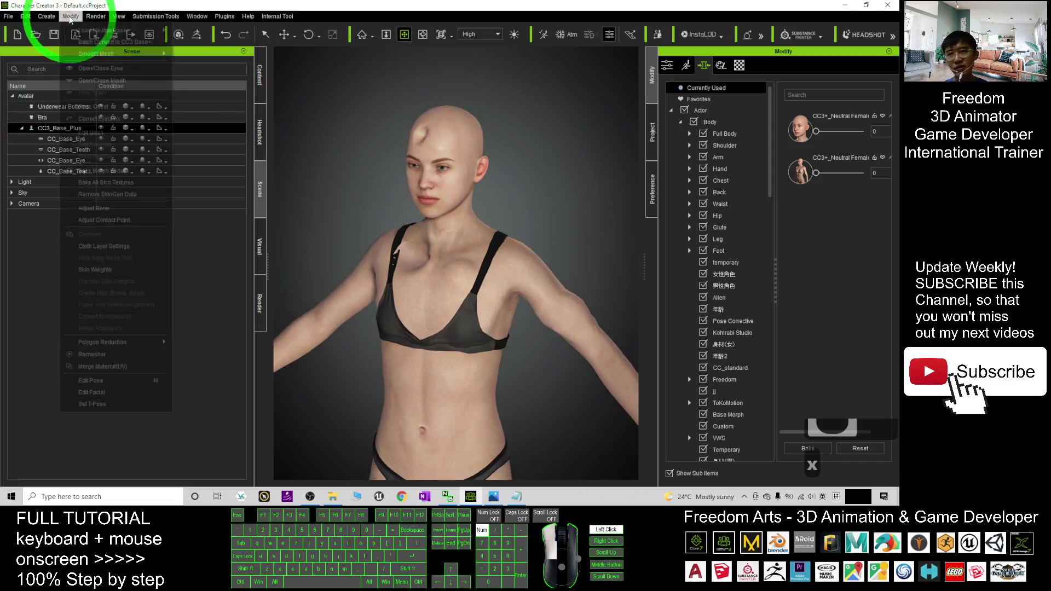
- Create Head & Body morph sliders from the sculpted shape, with morph name "hole" and slider path "hole"
left_click(49, 17)
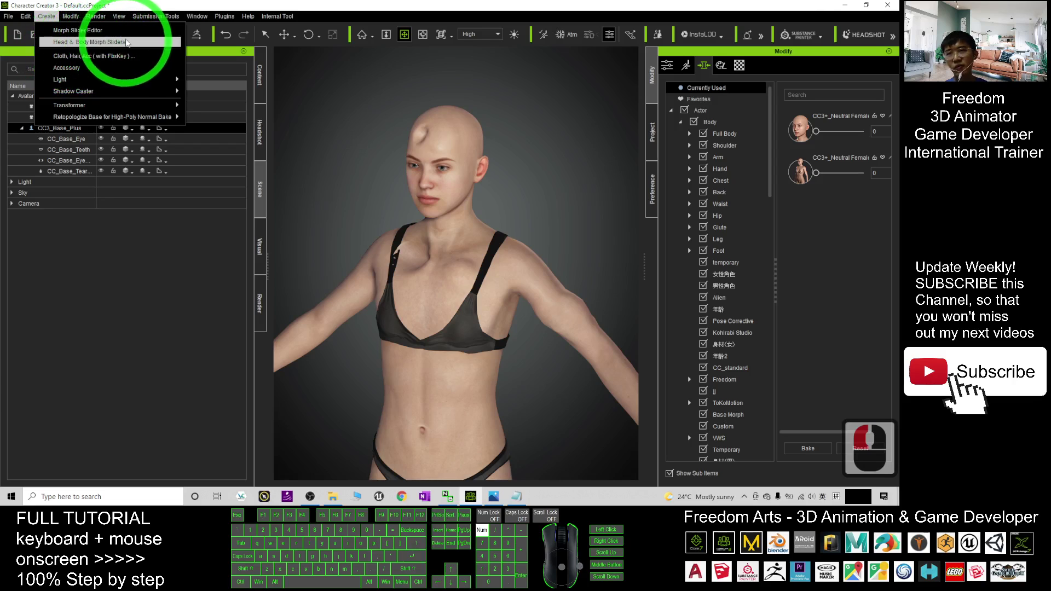
left_click(93, 42)
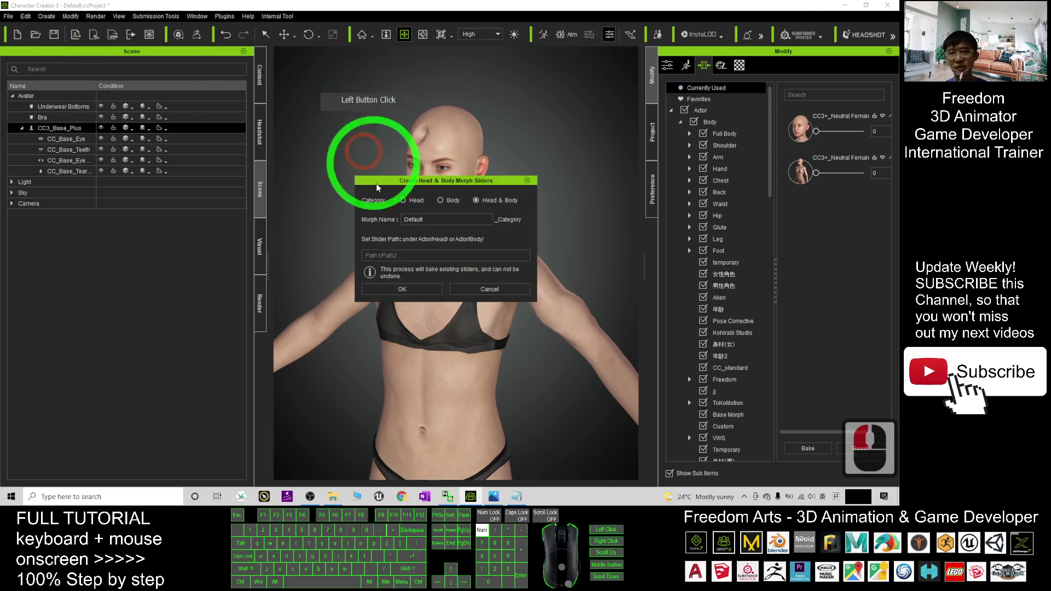
left_click(492, 201)
left_click(409, 218)
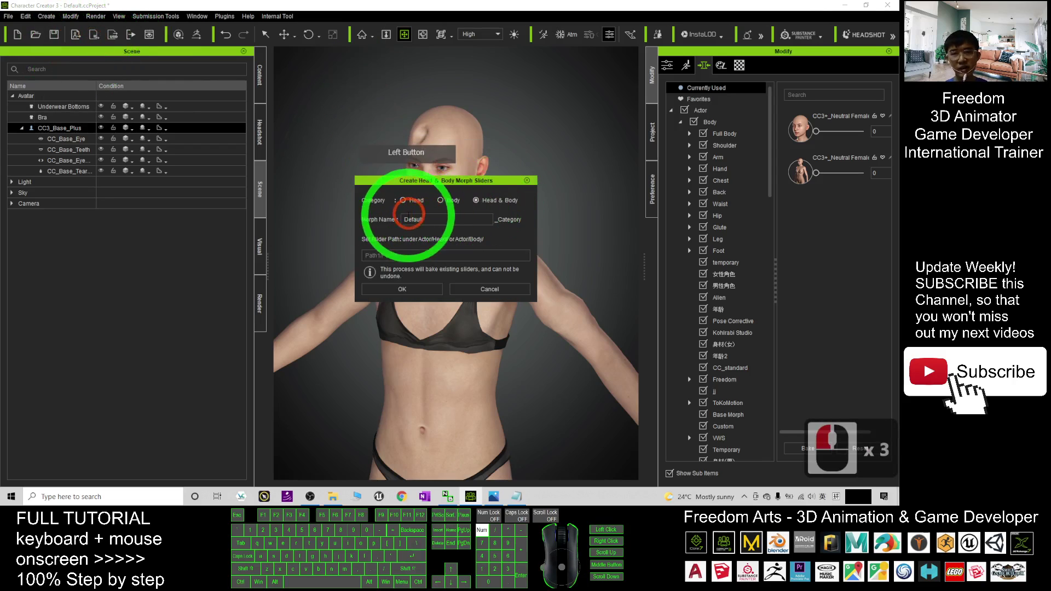
left_click_drag(428, 218, 367, 220)
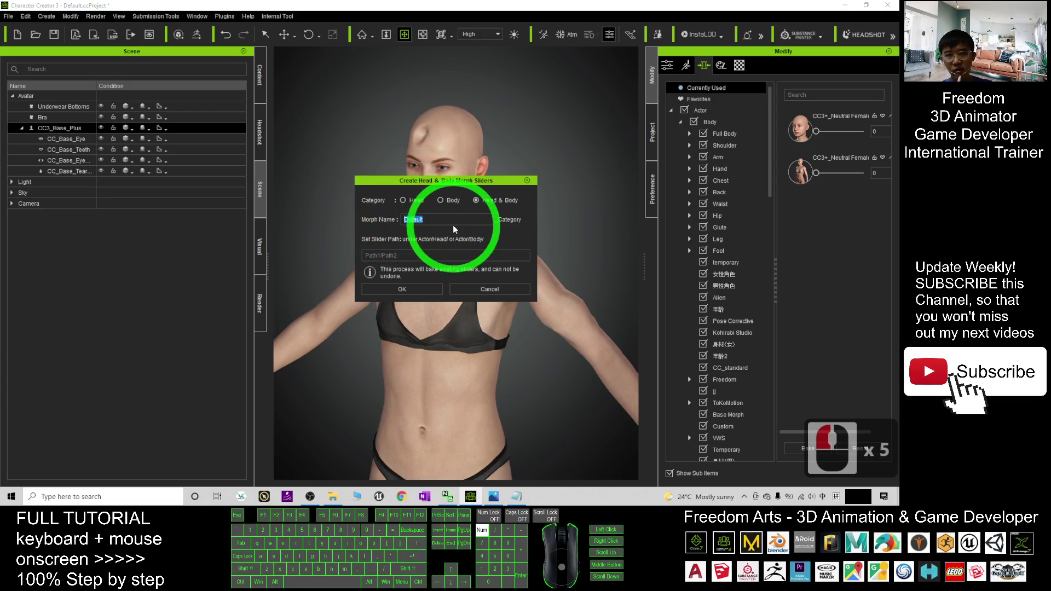
type("hole")
key("shift")
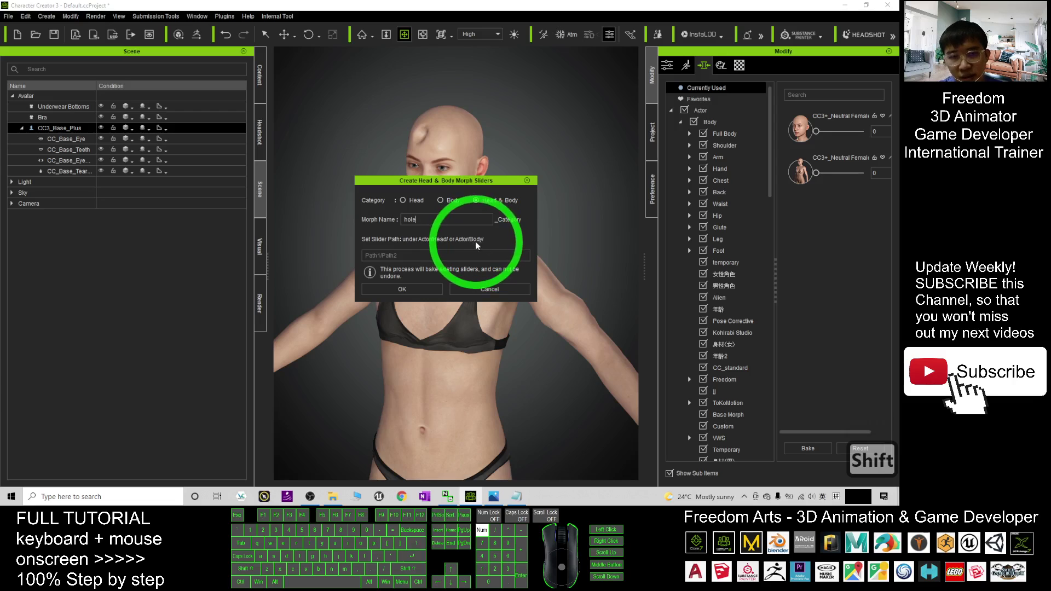
left_click(422, 257)
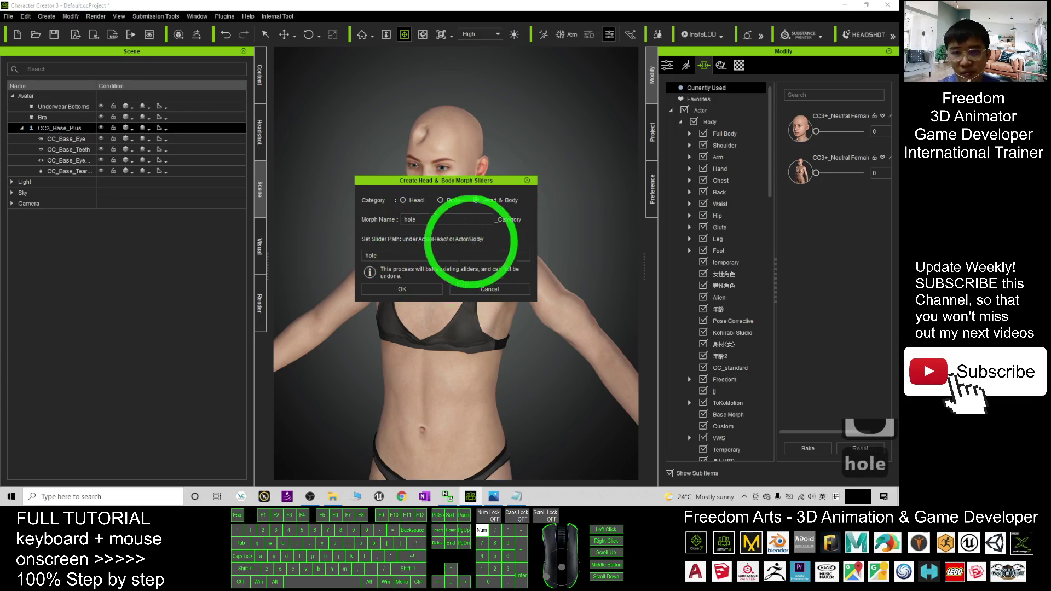
left_click(427, 289)
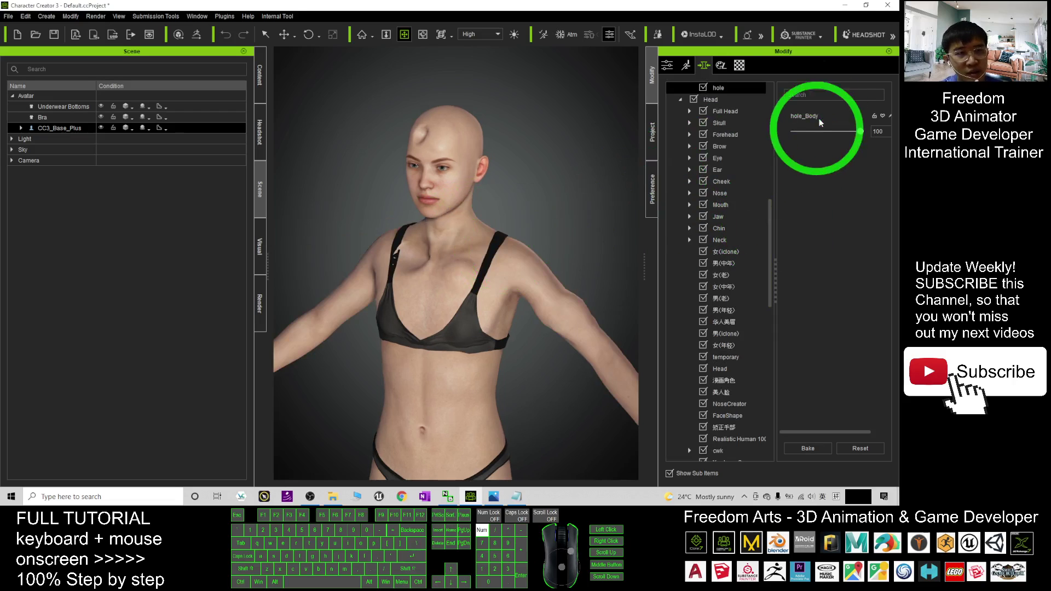
- Locate the new hole category under Body in the morph list and open the one under Head
left_click_drag(771, 218, 771, 214)
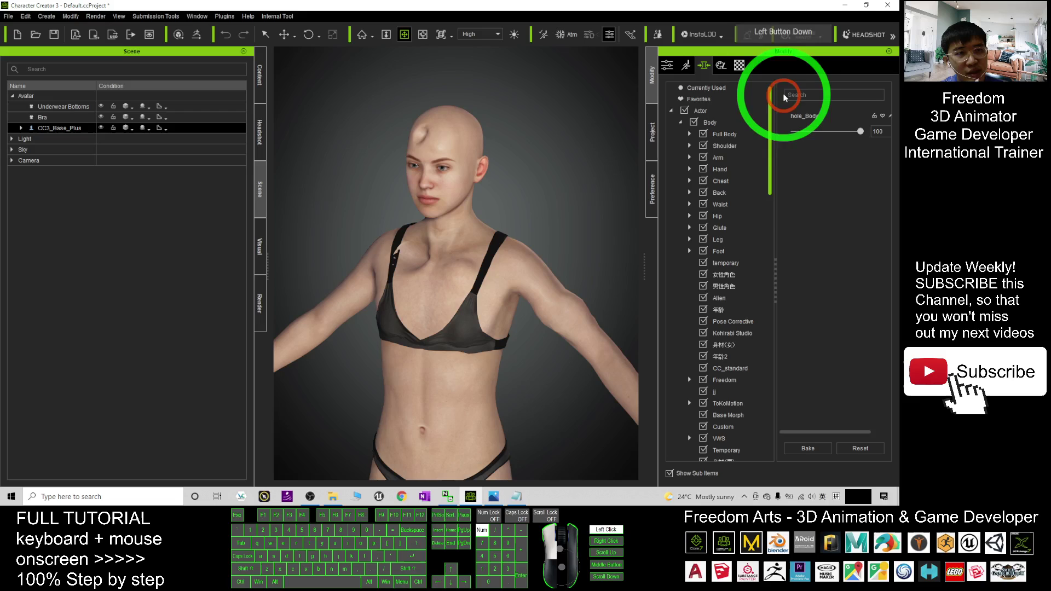
left_click_drag(784, 94, 782, 161)
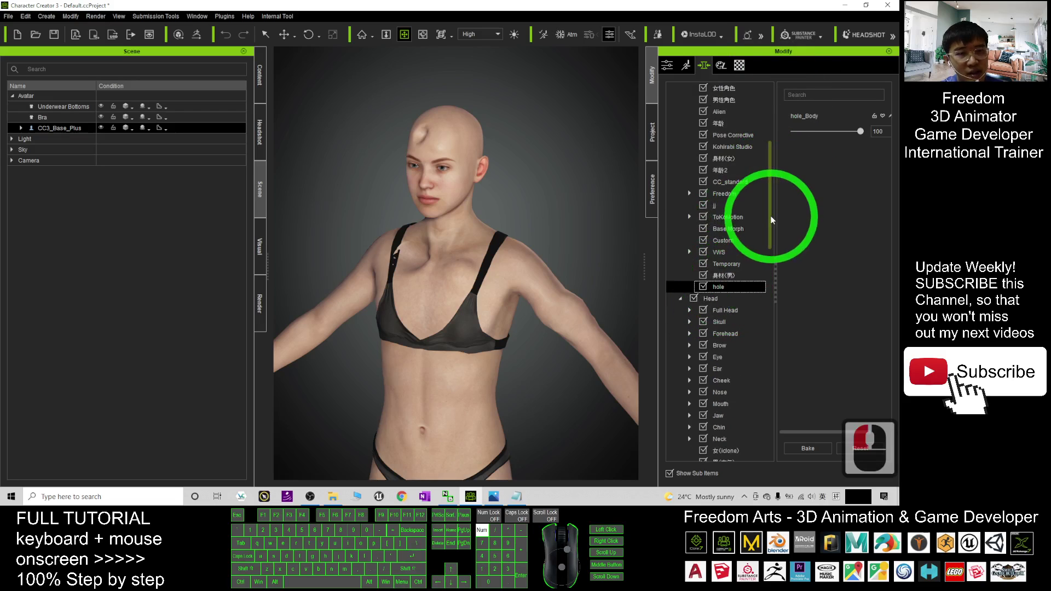
left_click_drag(771, 219, 774, 255)
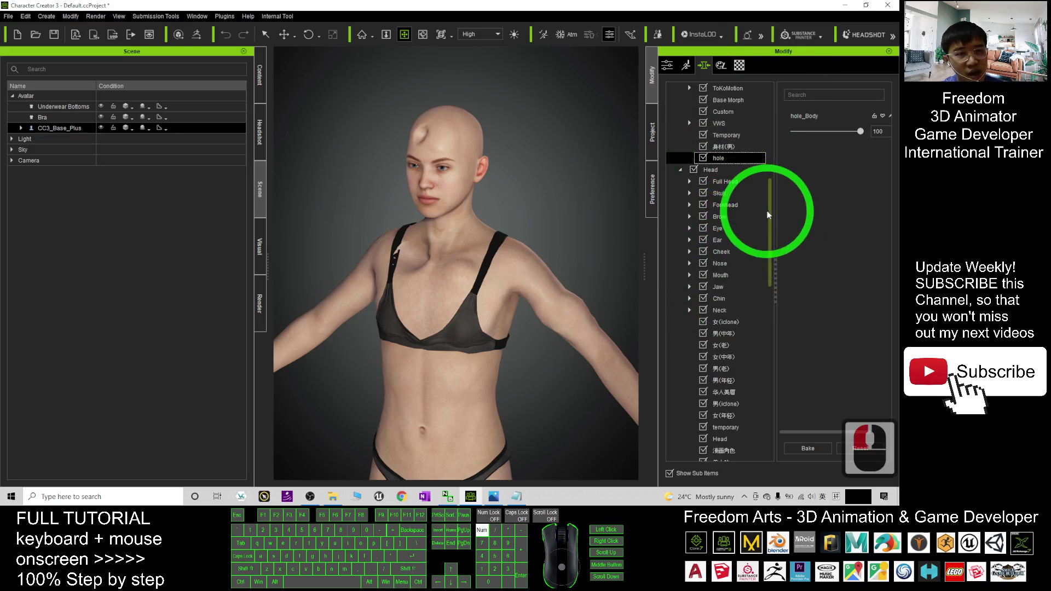
left_click_drag(768, 215, 706, 307)
left_click(719, 405)
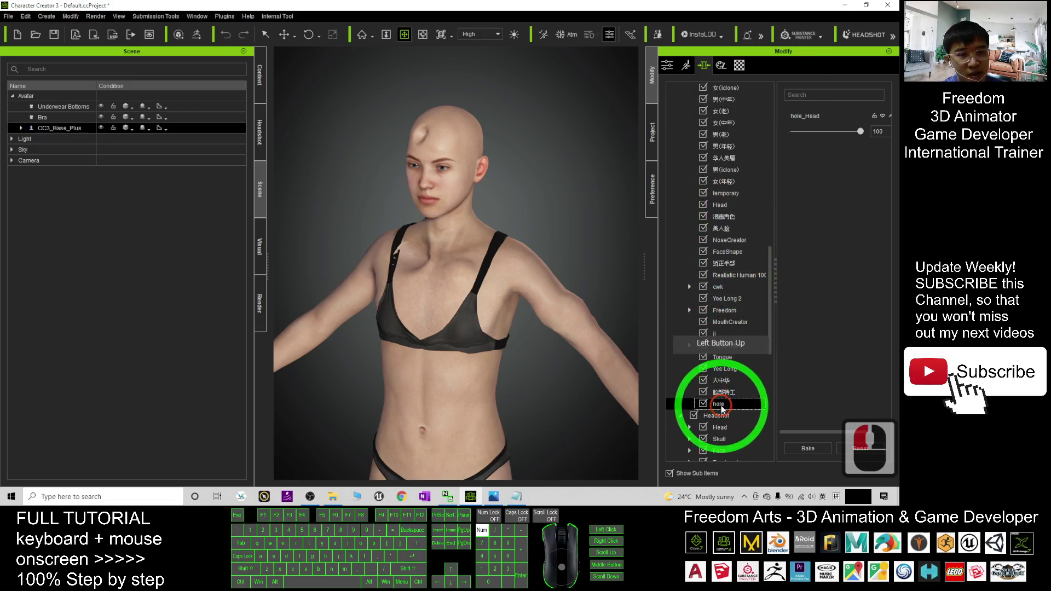
- Try the currently used hole_Body and hole_Head morphs, lowering hole_Body to 0 and returning both to 100
left_click_drag(771, 268, 772, 89)
left_click(707, 87)
left_click(861, 132)
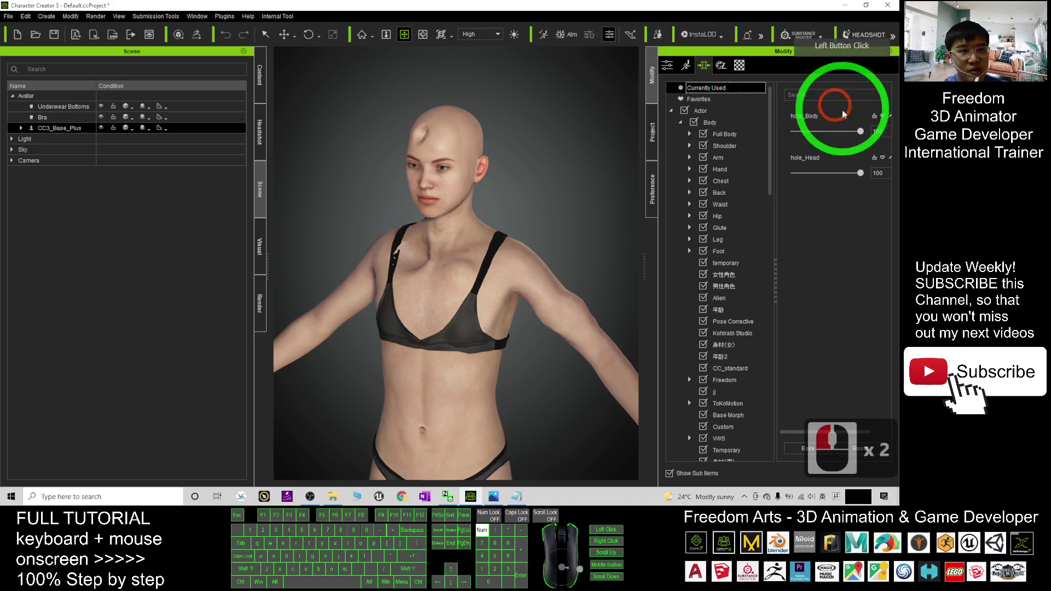
left_click_drag(862, 132, 794, 132)
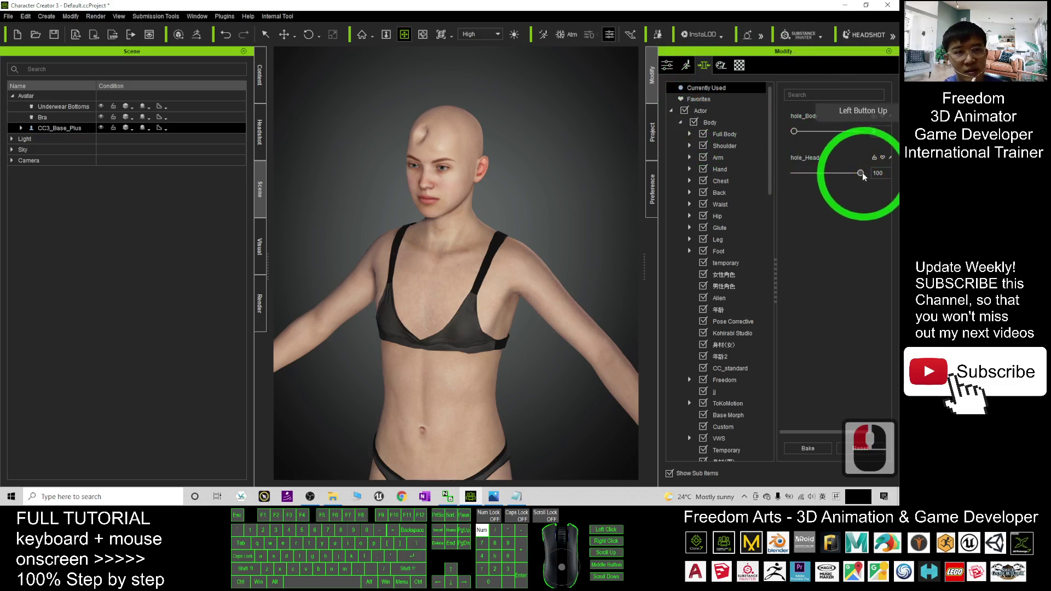
left_click_drag(861, 173, 892, 170)
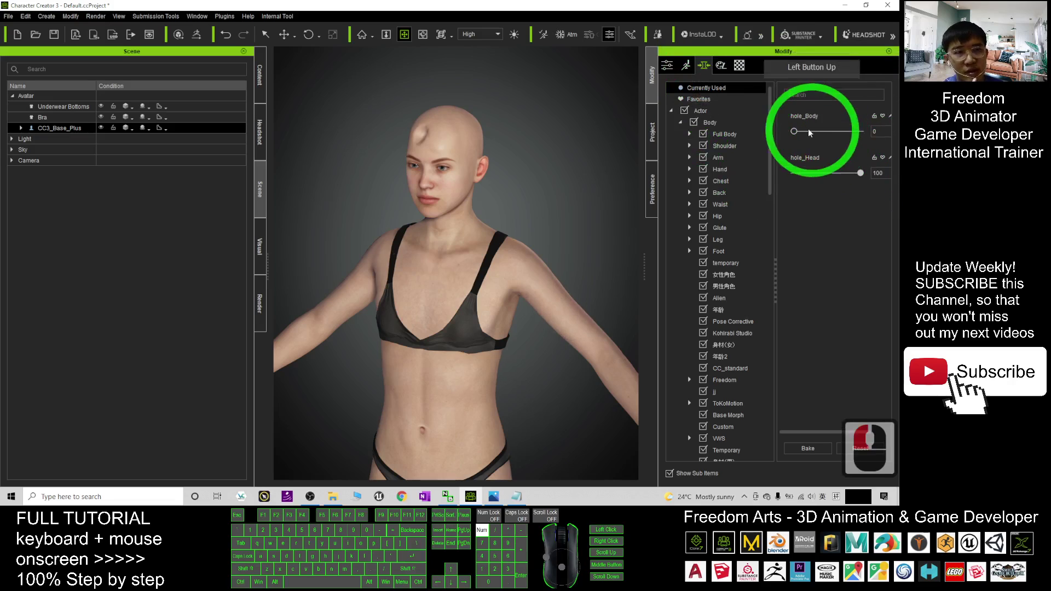
left_click_drag(794, 131, 887, 139)
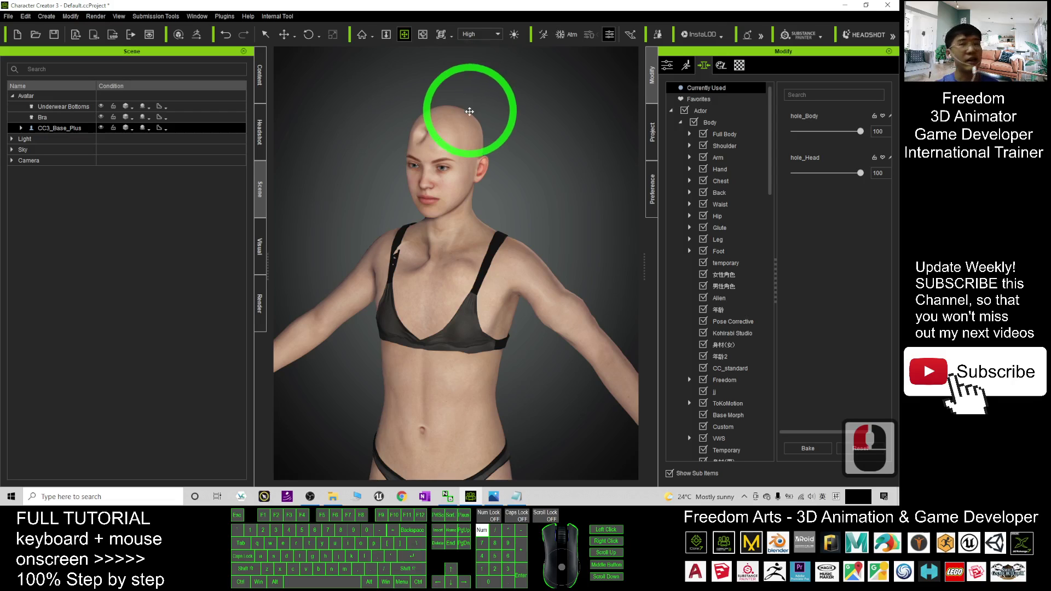
- Start a new project without saving the current one, and look over the fresh avatar
left_click(19, 35)
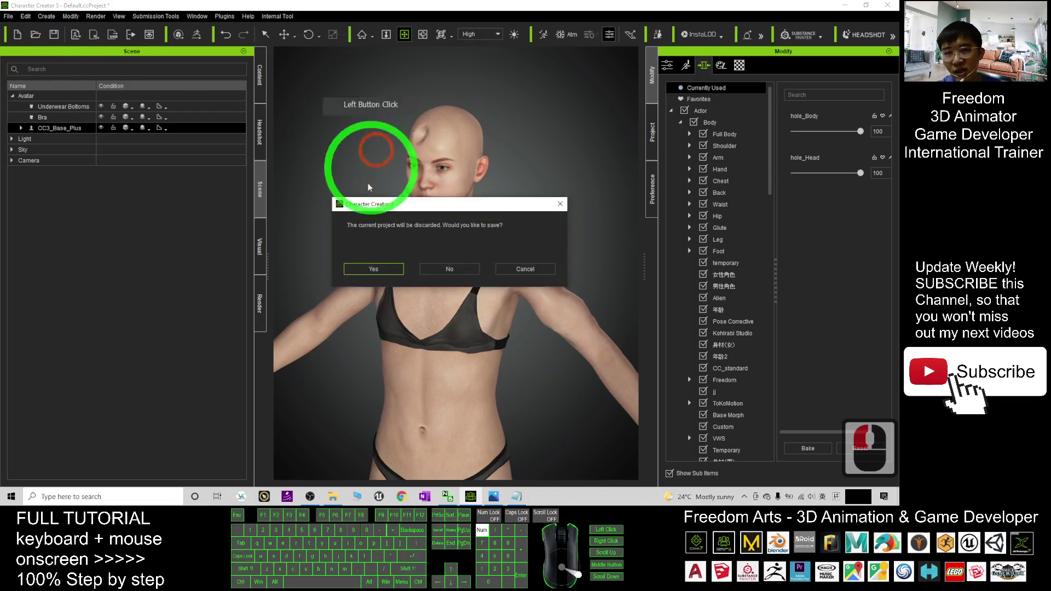
left_click(451, 275)
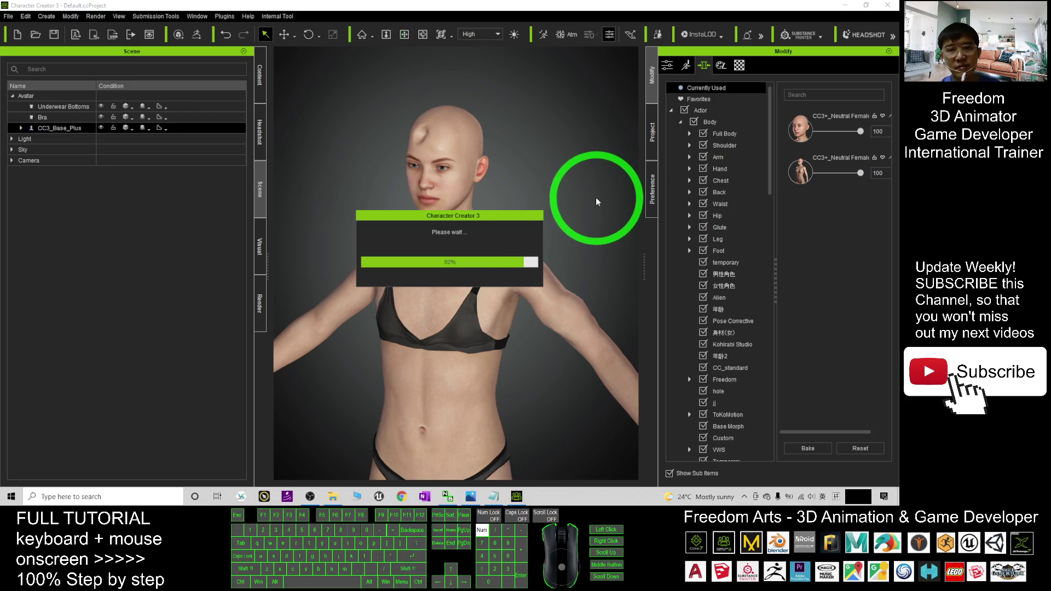
scroll(493, 199, "up", 12)
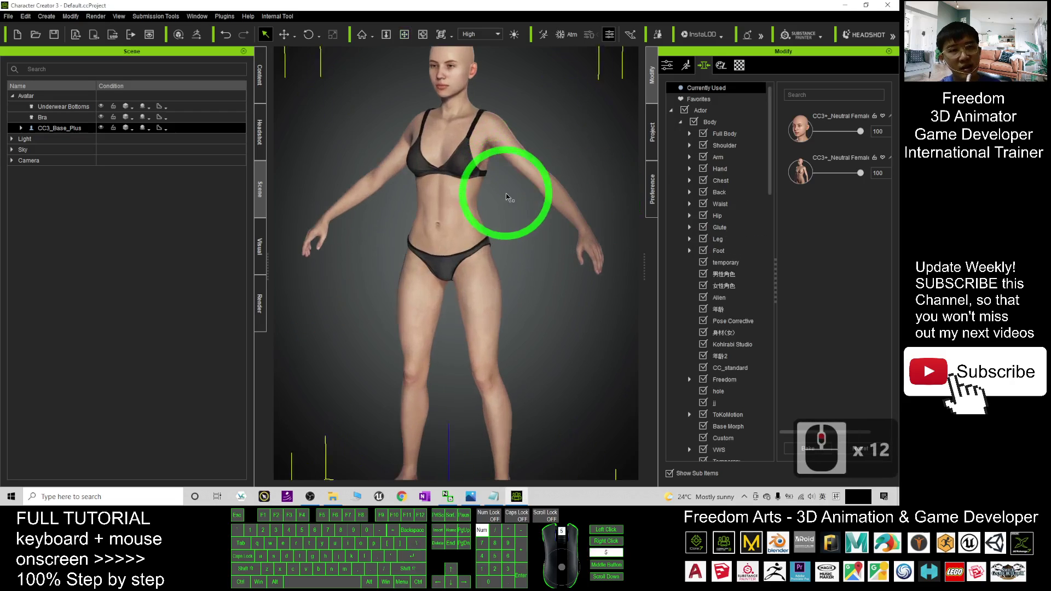
key("x")
left_click_drag(504, 199, 615, 229)
key("c")
key("c")
key("c")
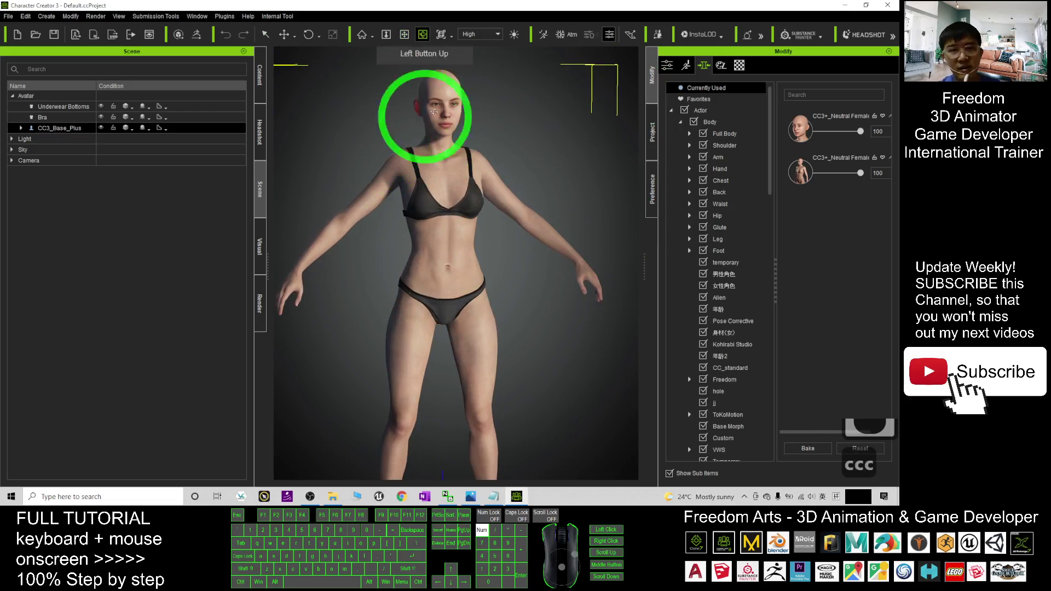
left_click_drag(466, 154, 498, 181)
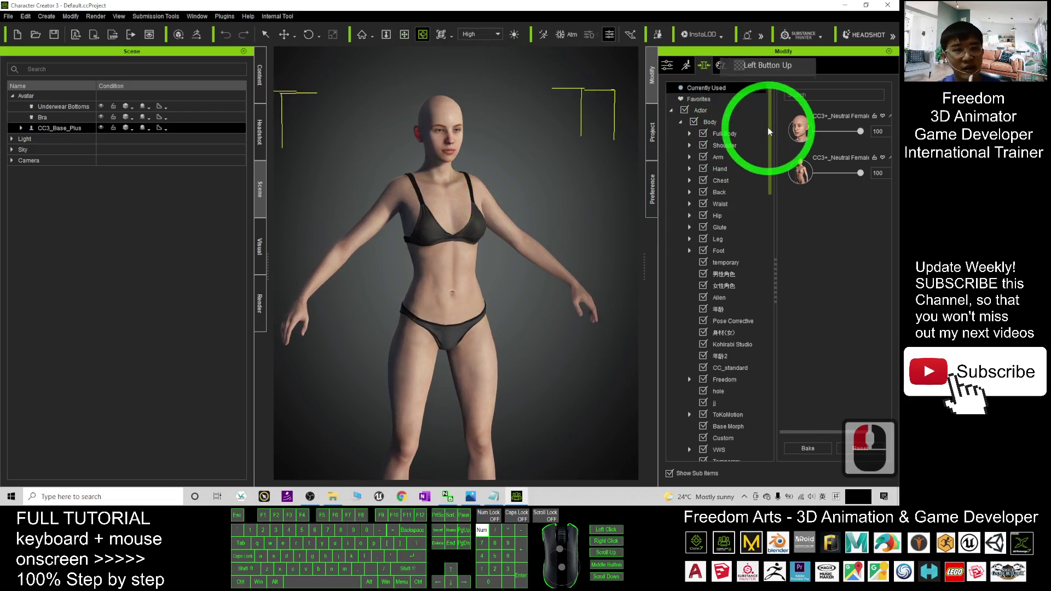
- Open the hole category under Body, set hole_Body to 100, and inspect the chest and arm close up
left_click(688, 122)
left_click_drag(770, 127, 771, 174)
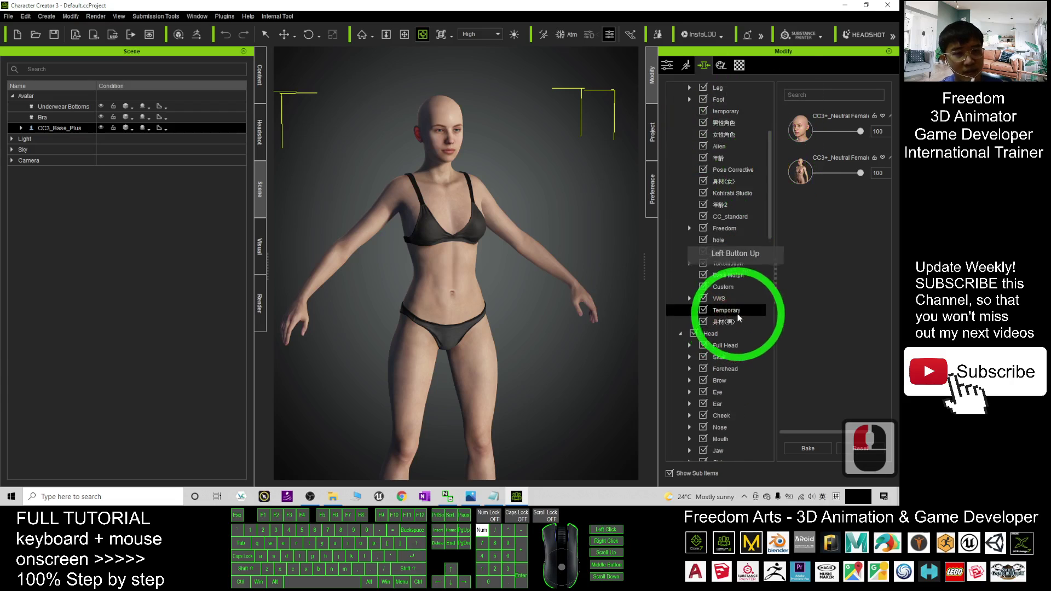
left_click(716, 243)
scroll(540, 156, "up", 3)
scroll(540, 156, "down", 2)
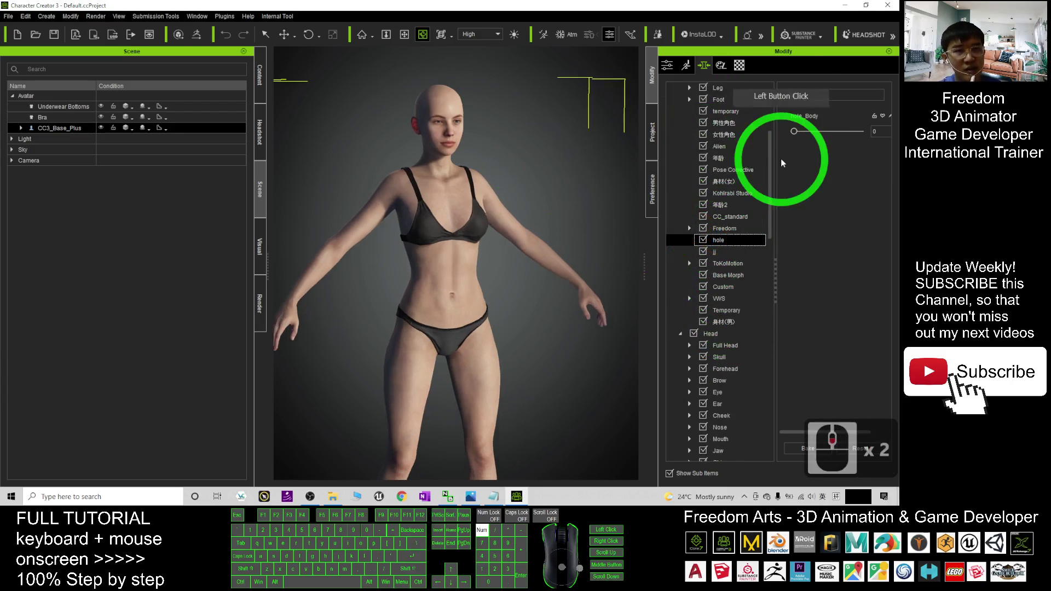
left_click_drag(796, 132, 897, 136)
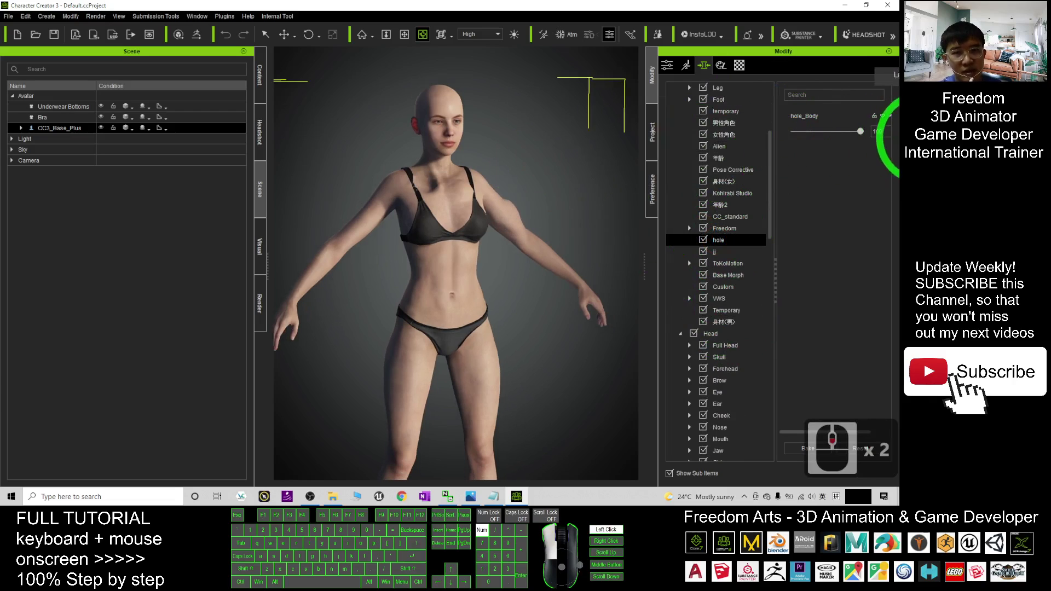
scroll(540, 162, "up", 15)
left_click_drag(542, 202, 422, 192)
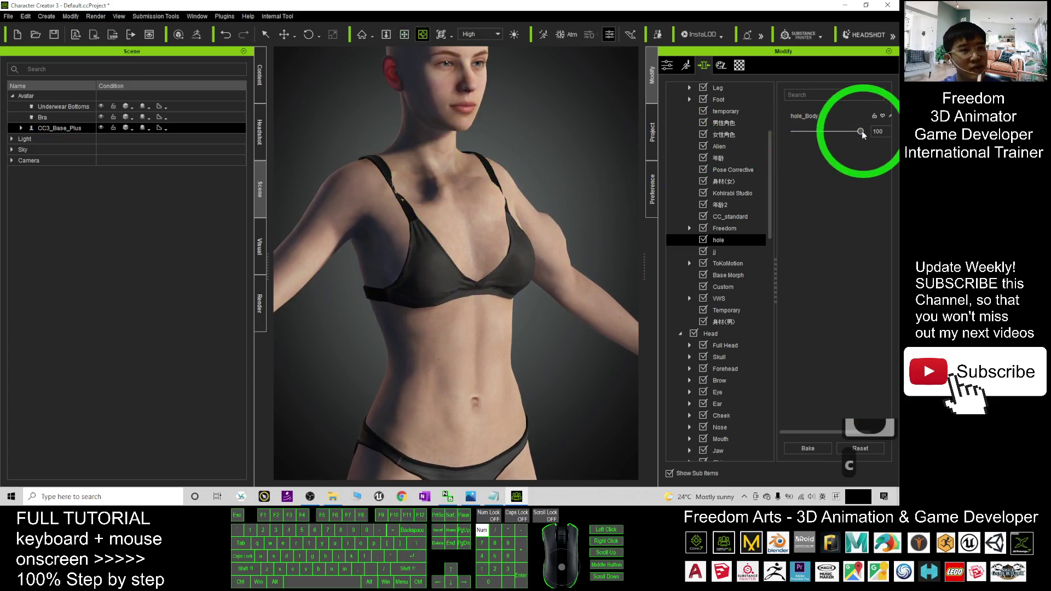
mouse_move(860, 133)
left_mouse_down()
mouse_move(708, 110)
mouse_move(876, 132)
mouse_move(849, 134)
left_mouse_up()
- Open the hole category under Head, set hole_Head to 100, and inspect the forehead dent
key("x")
left_click_drag(537, 167, 469, 126)
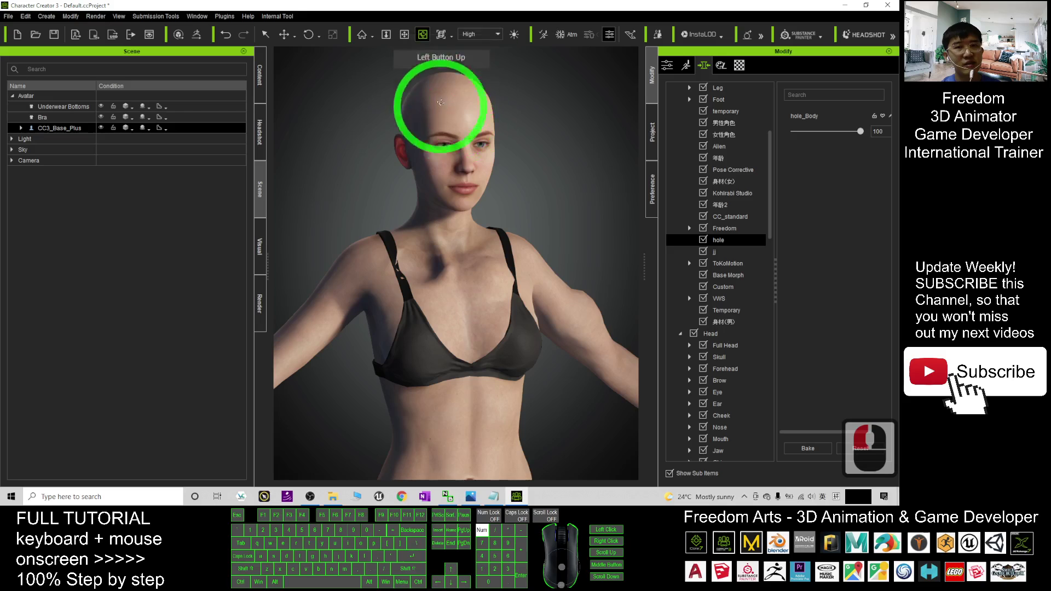
left_click_drag(770, 159, 770, 305)
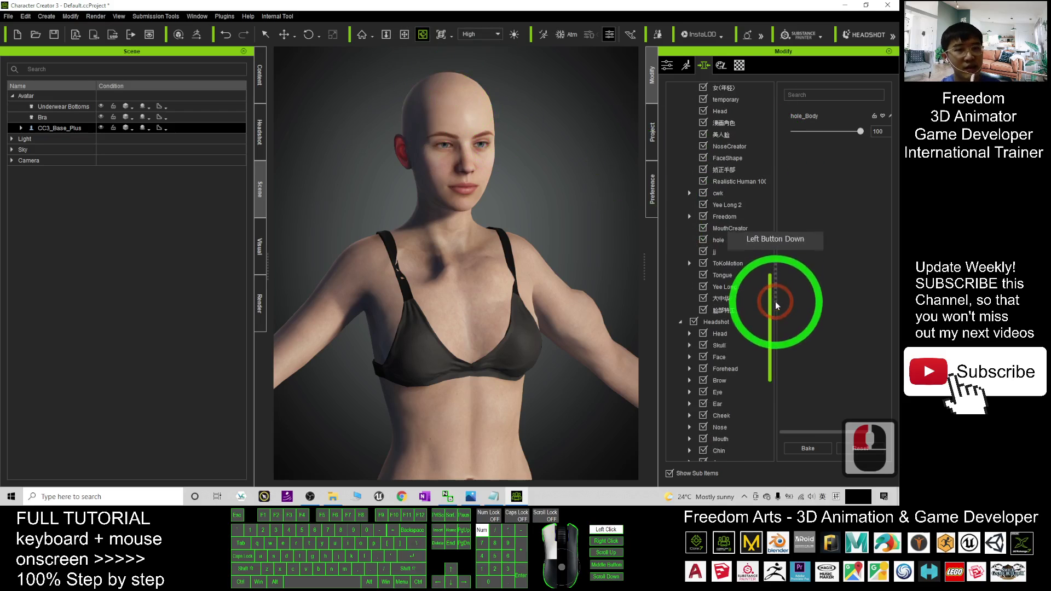
double_click(719, 240)
left_click_drag(793, 132, 864, 132)
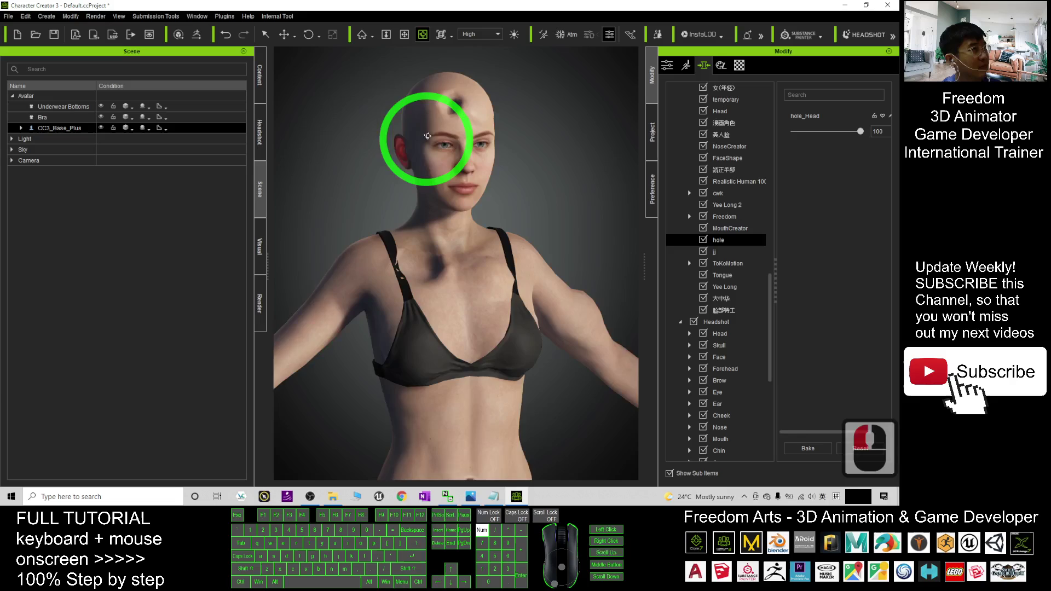
scroll(446, 126, "up", 6)
left_click_drag(452, 122, 540, 445)
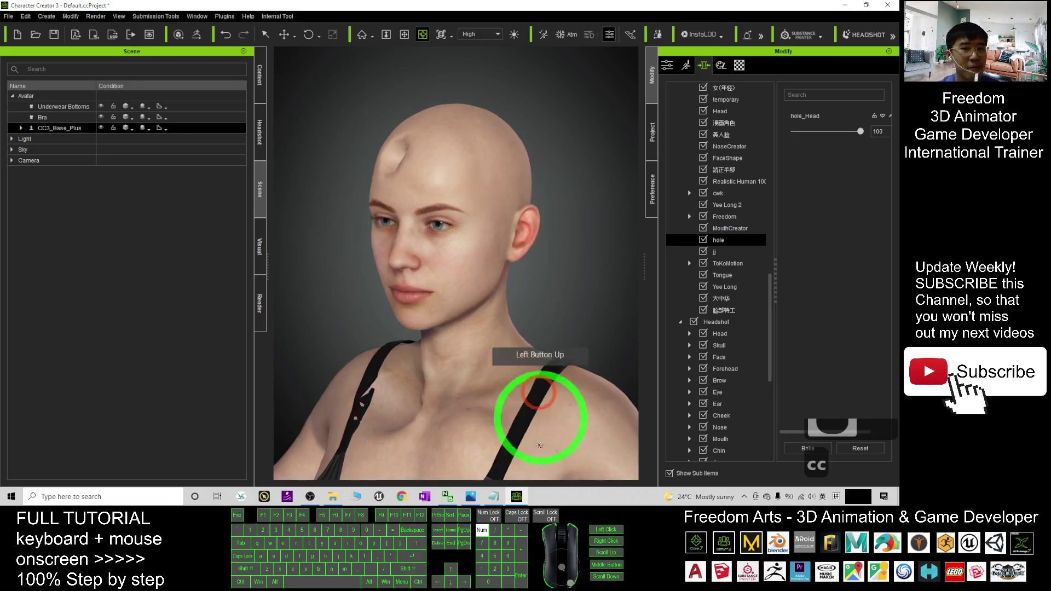
- Switch to Photos to view the sculpting examples in cover.jpg, and return to Character Creator
left_click(471, 497)
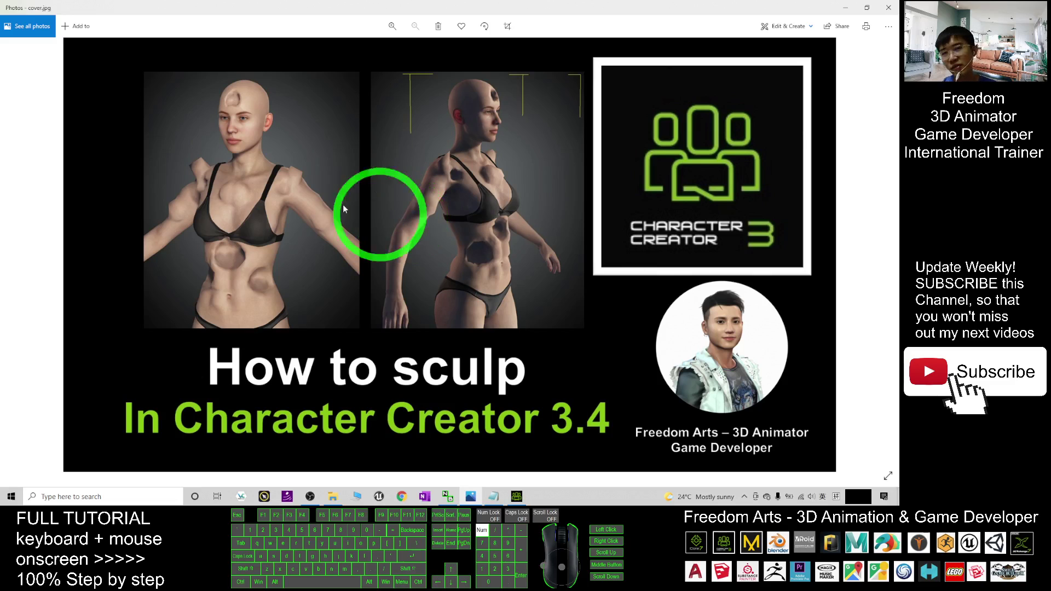
scroll(400, 219, "up", 5)
scroll(406, 273, "down", 5)
scroll(418, 310, "down", 4)
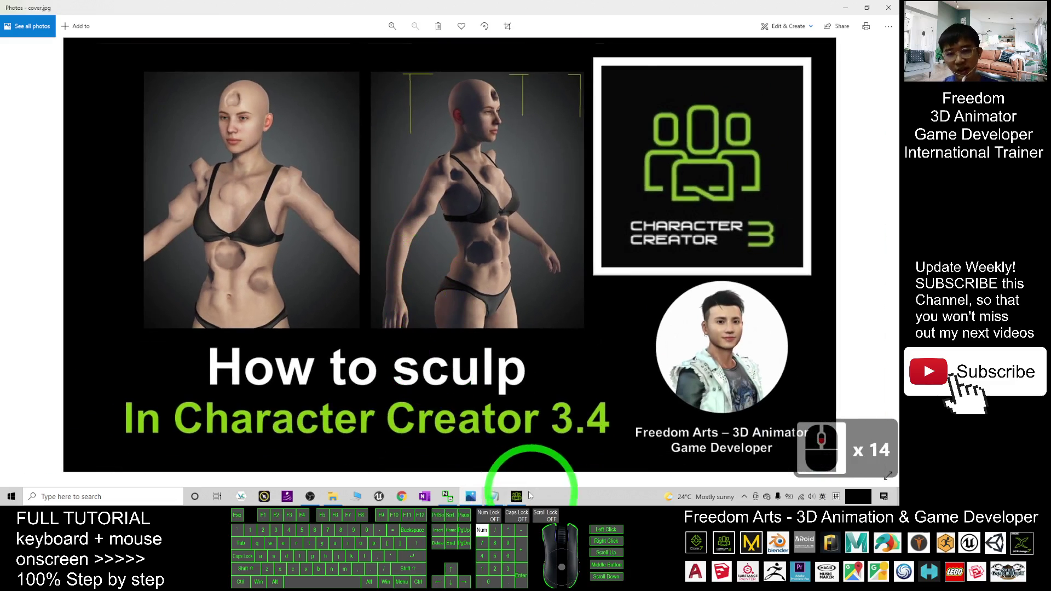
left_click(516, 496)
- Lower hole_Head to its minimum and raise it back to 100 to compare the forehead with and without the dent
left_click_drag(861, 132, 795, 132)
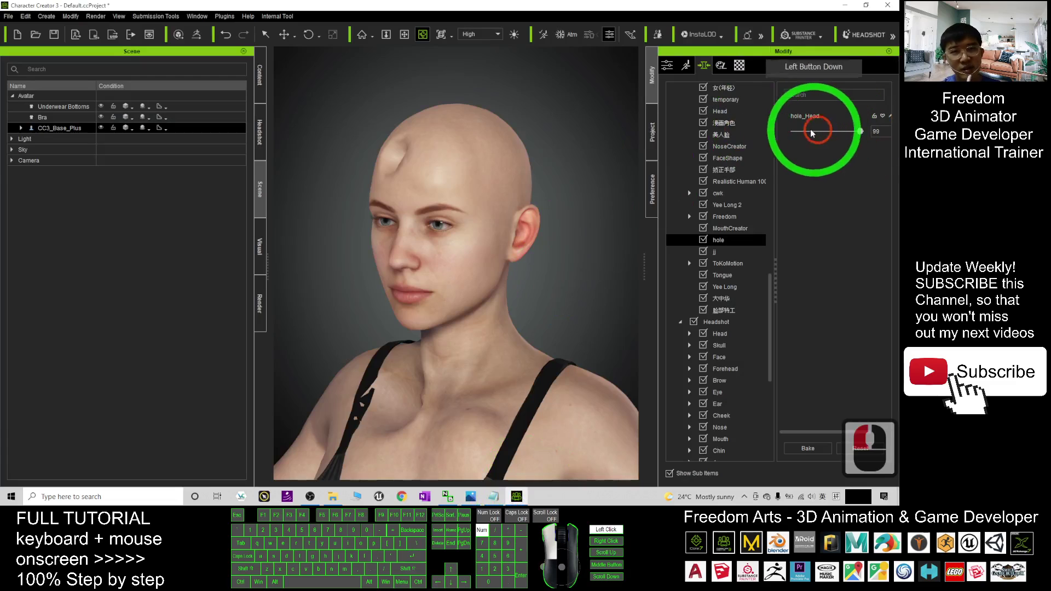
scroll(453, 105, "up", 8)
scroll(416, 120, "down", 5)
left_click_drag(406, 129, 684, 180)
left_click_drag(793, 132, 896, 142)
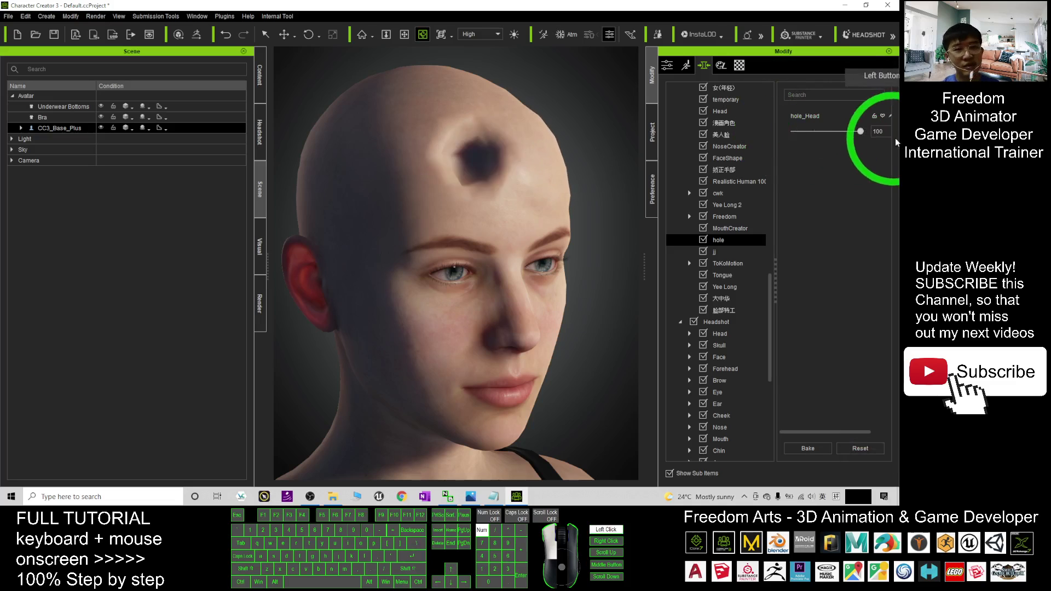
scroll(432, 241, "down", 5)
left_click_drag(500, 196, 559, 218)
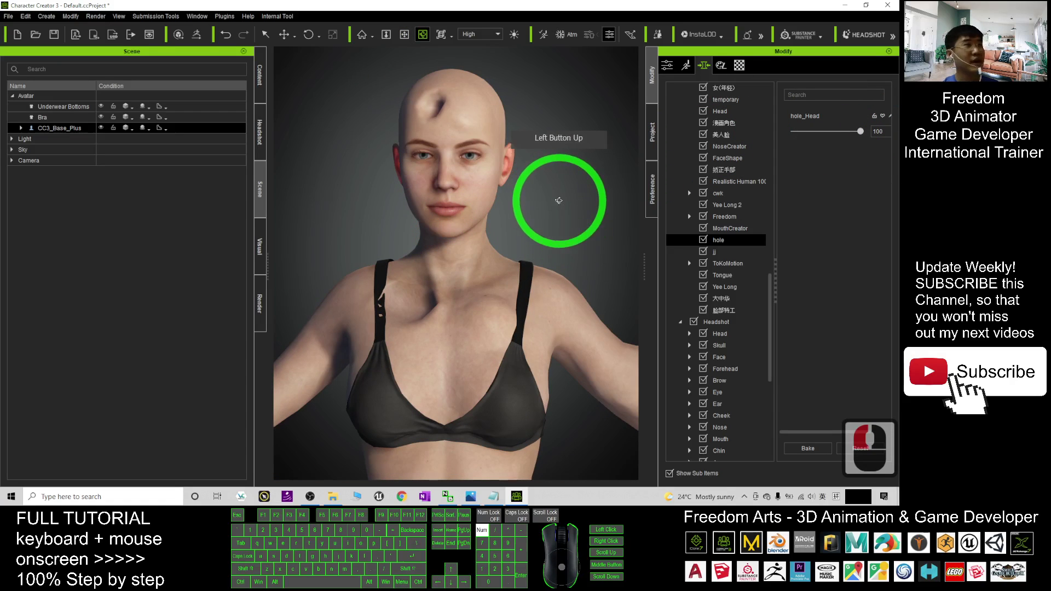